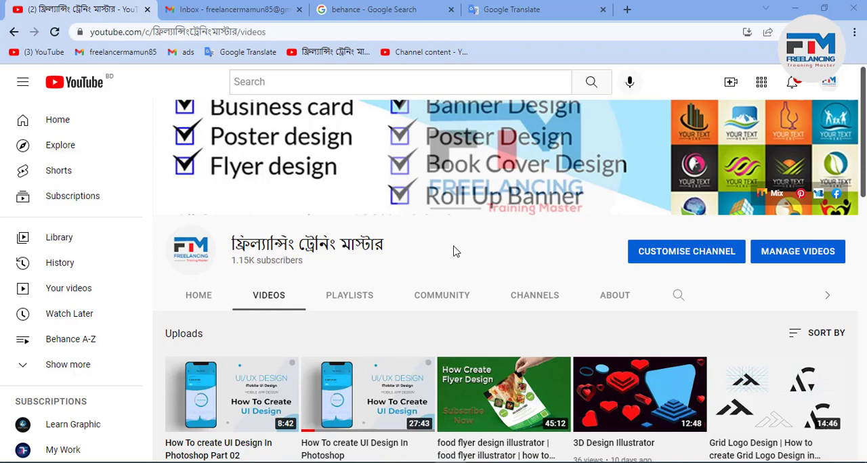
# Step: Switch to the other Chrome window, keeping only its new tab, and open the Behance For You page
pyautogui.click(799, 9)
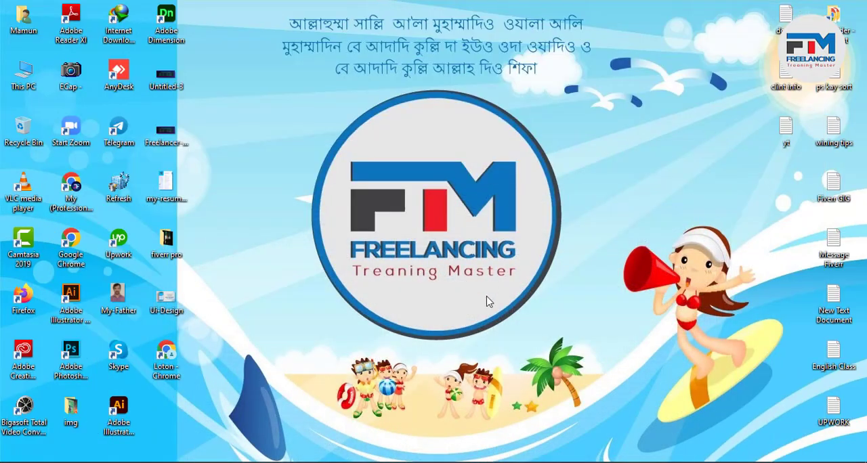
pyautogui.click(420, 462)
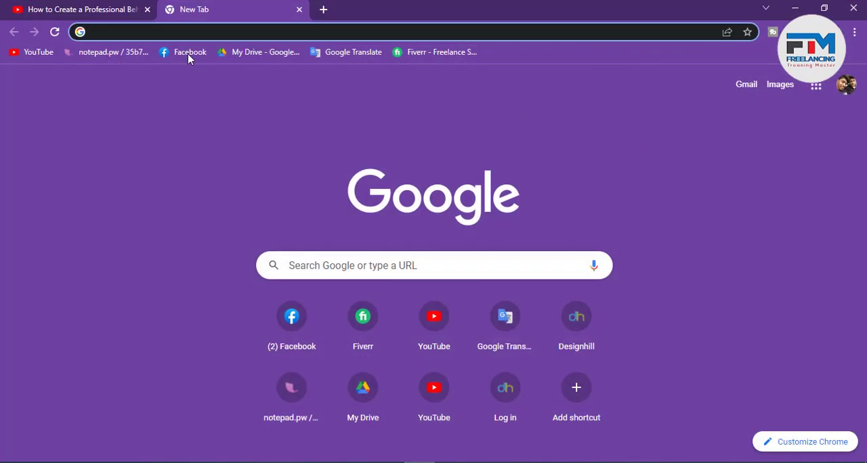
pyautogui.click(146, 10)
pyautogui.click(138, 32)
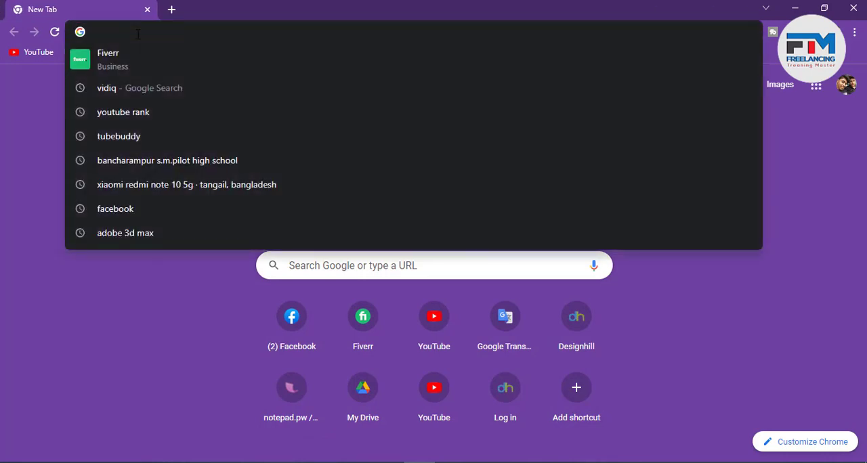
pyautogui.write('behance')
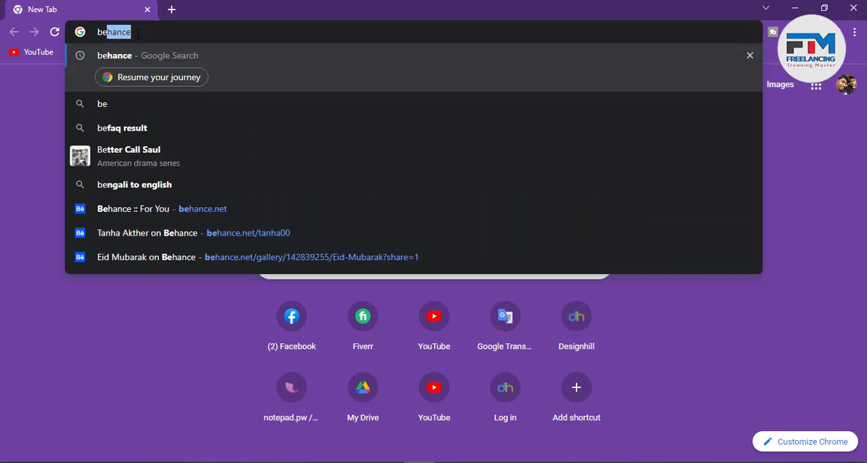
pyautogui.click(140, 210)
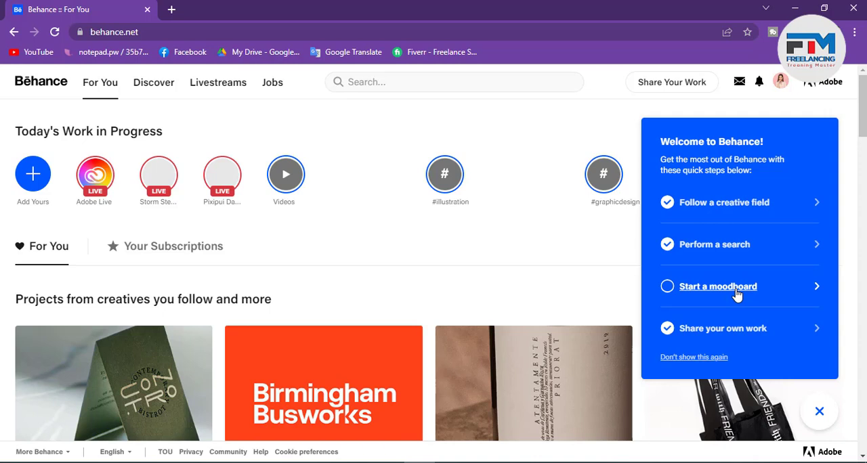
# Step: Create a new moodboard named "Logo Design 2022" from the Behance welcome steps
pyautogui.click(737, 296)
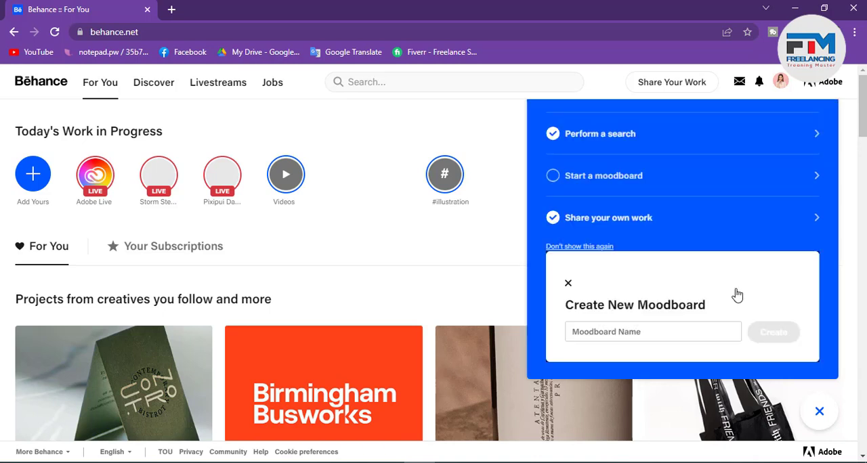
pyautogui.click(615, 332)
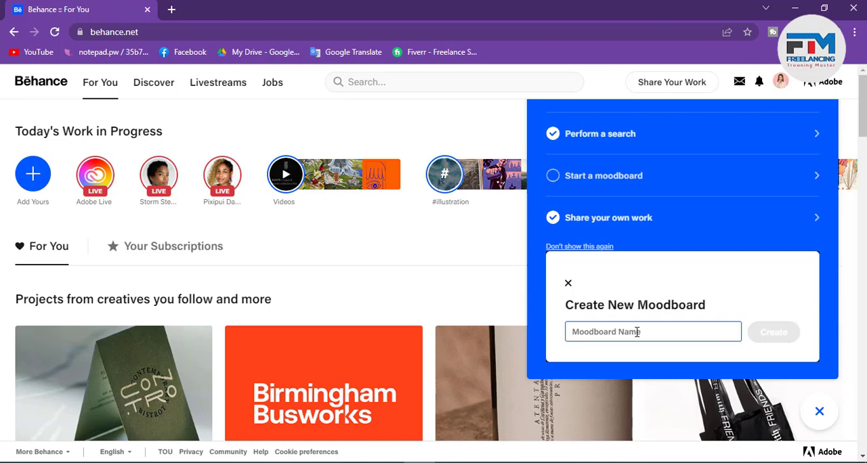
pyautogui.write('Logo')
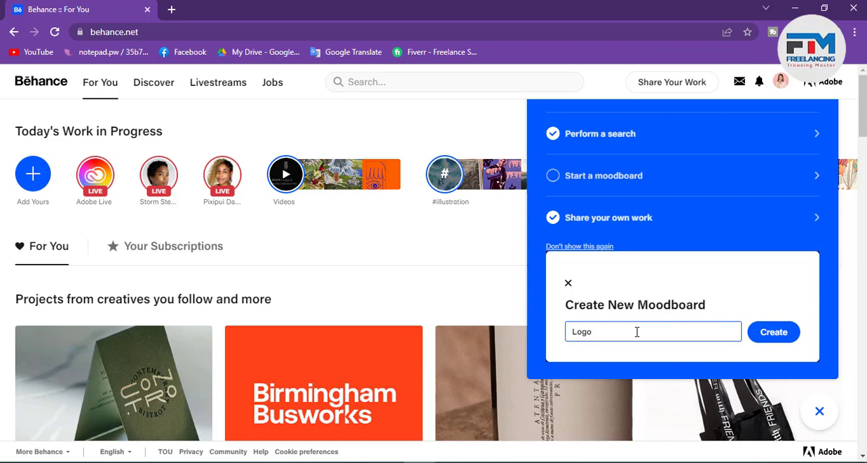
pyautogui.write(' Design 2')
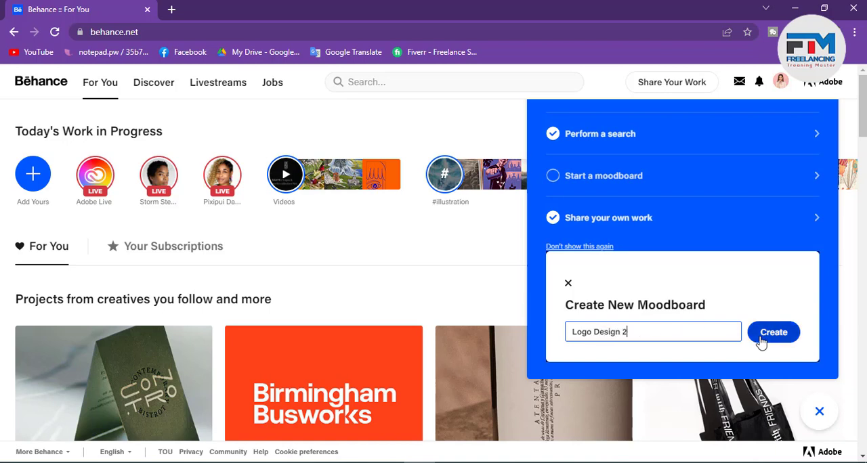
pyautogui.write('022')
pyautogui.click(763, 339)
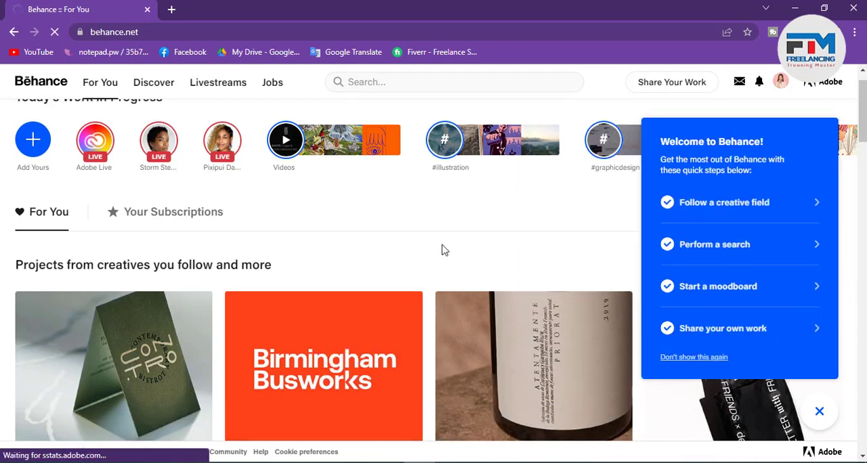
# Step: Look through the new moodboard's page and its suggested projects
pyautogui.scroll(-2, 462, 362)
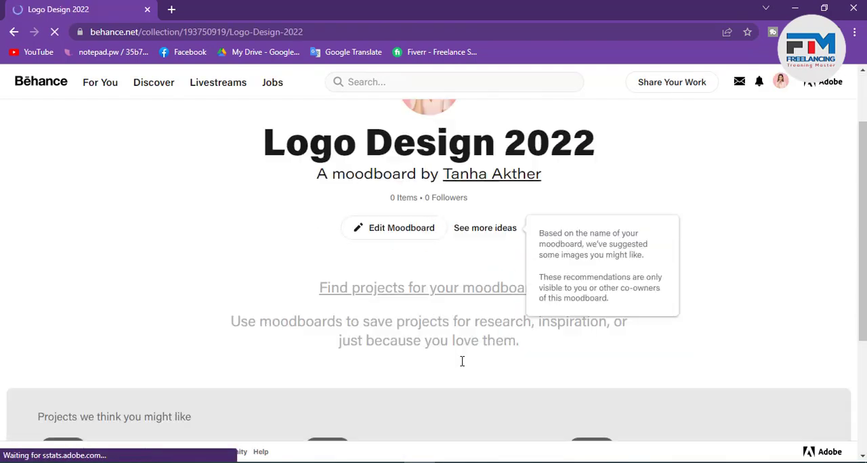
pyautogui.scroll(-3, 462, 361)
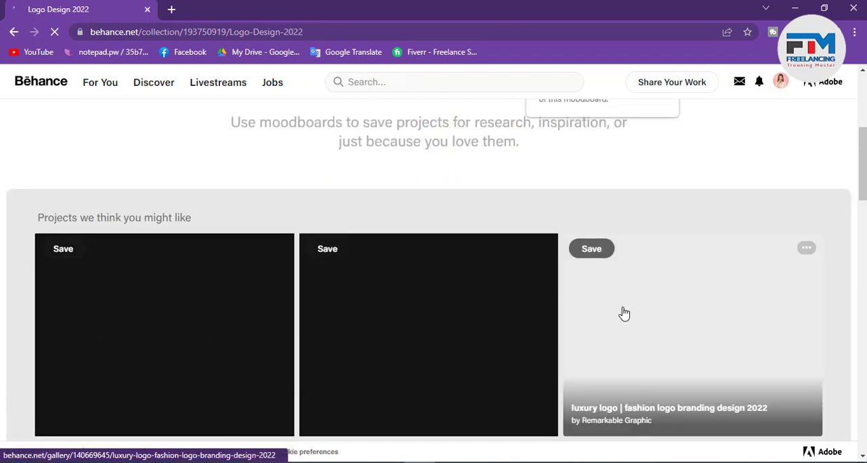
pyautogui.scroll(-3, 624, 314)
pyautogui.scroll(2, 356, 318)
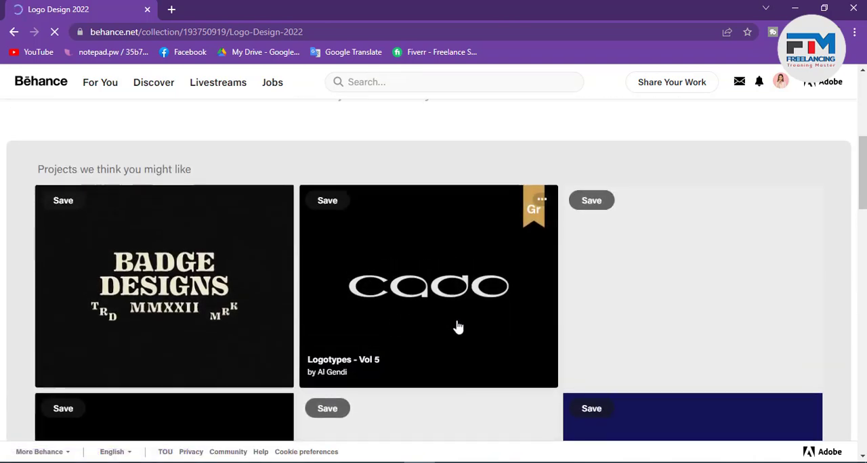
pyautogui.scroll(3, 458, 328)
pyautogui.scroll(-1, 447, 336)
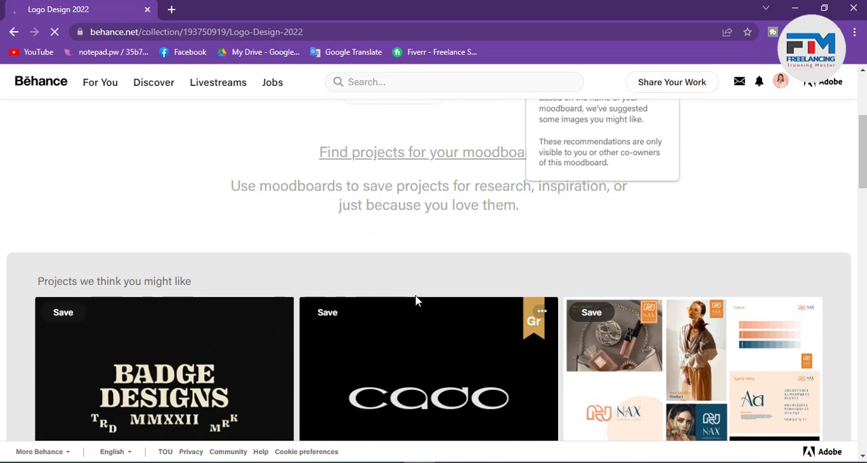
pyautogui.scroll(4, 416, 301)
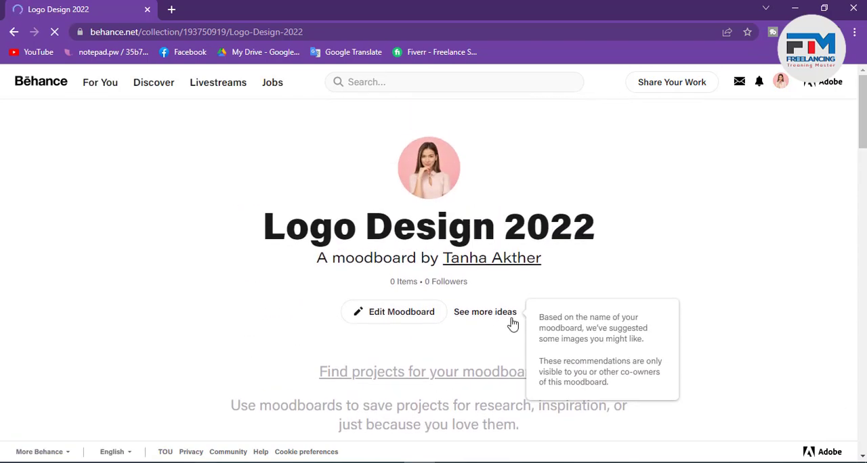
# Step: Go to the account's Behance profile and open it for editing
pyautogui.moveTo(781, 82)
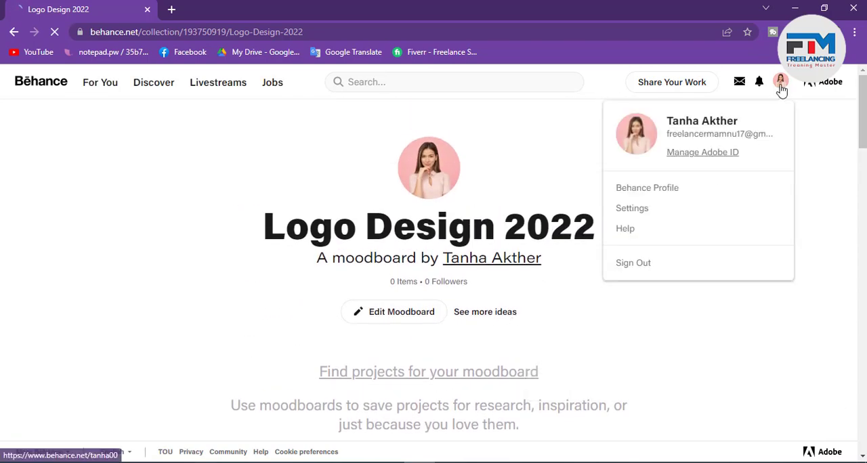
pyautogui.click(653, 193)
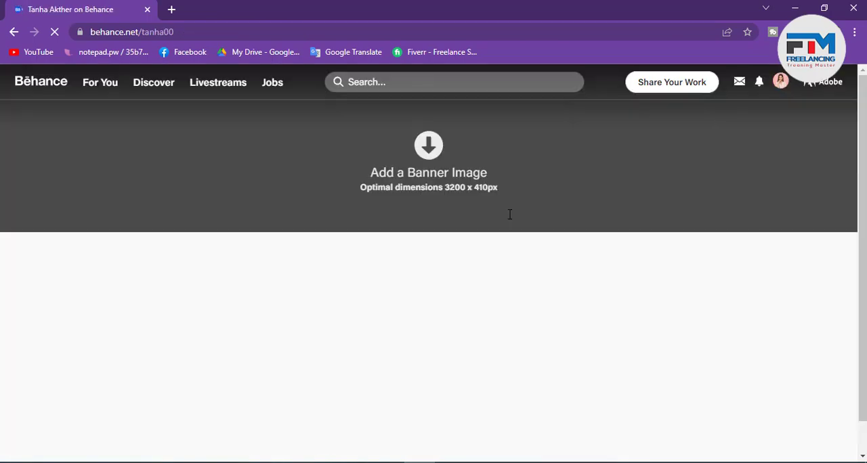
pyautogui.scroll(-2, 521, 261)
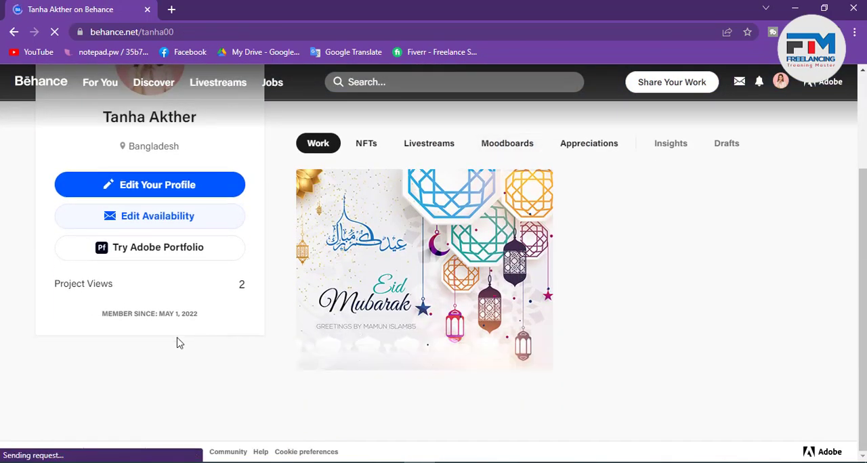
pyautogui.click(191, 193)
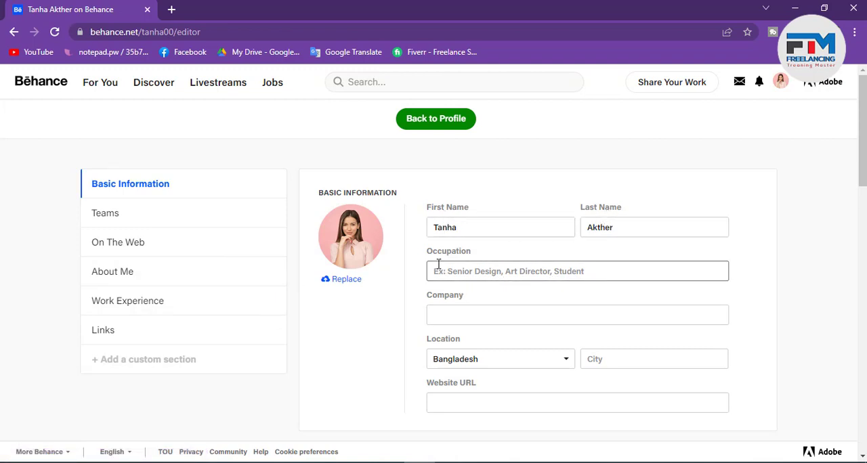
# Step: Set the occupation in the profile's basic information to "Graphic Designer"
pyautogui.click(461, 271)
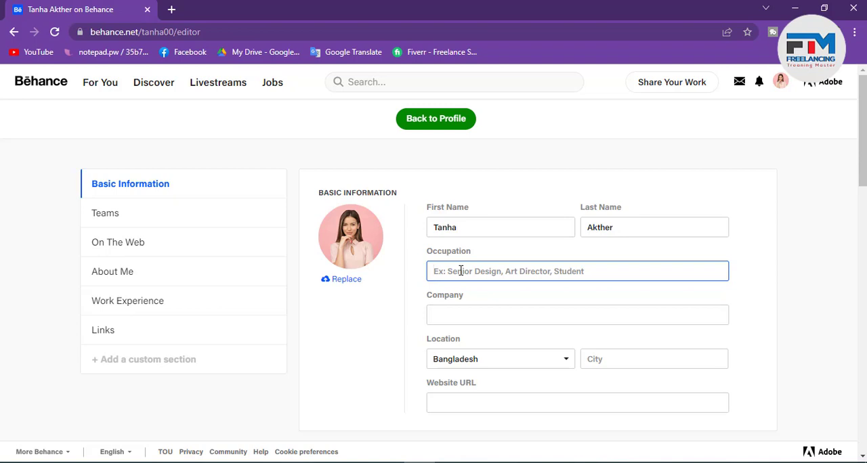
pyautogui.write('G')
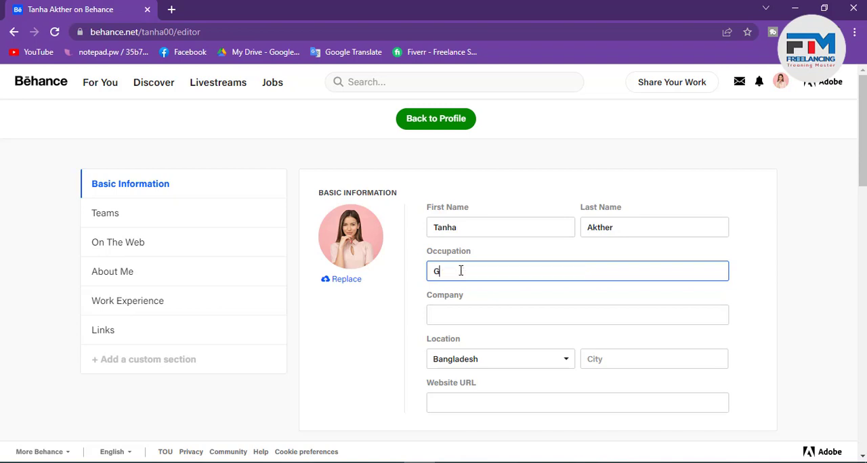
pyautogui.write('raphic Designer')
# Step: Fill in the company name in the profile's basic information
pyautogui.scroll(-1, 468, 297)
pyautogui.click(452, 250)
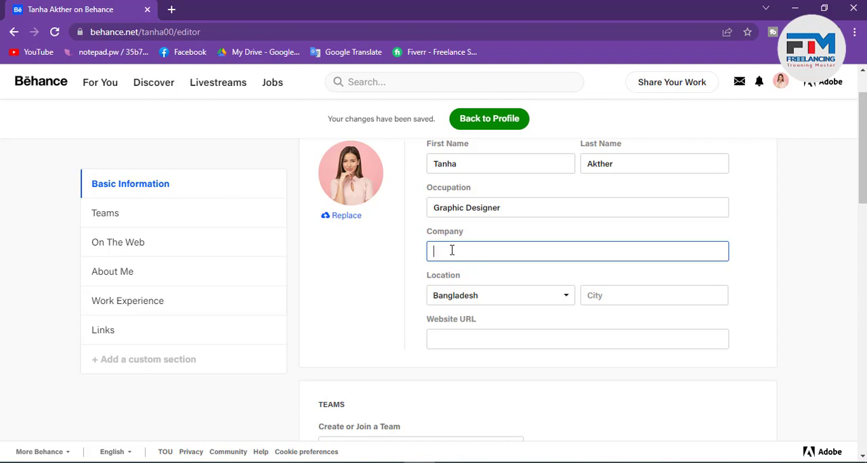
pyautogui.write('Mamun')
pyautogui.write(' Ilsma')
pyautogui.press('BackSpace')
pyautogui.press('BackSpace')
pyautogui.press('BackSpace')
pyautogui.press('BackSpace')
pyautogui.write('slam 85')
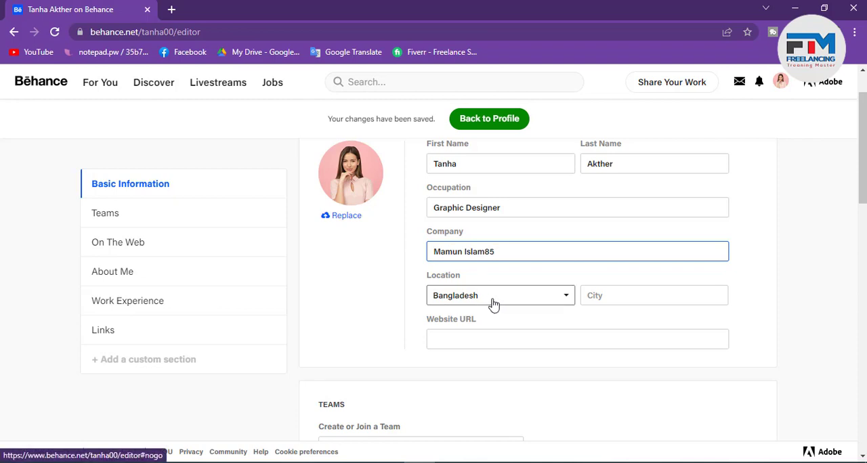
# Step: Set the city of the profile's location to Tangail, picking it from the suggested cities
pyautogui.scroll(-1, 485, 255)
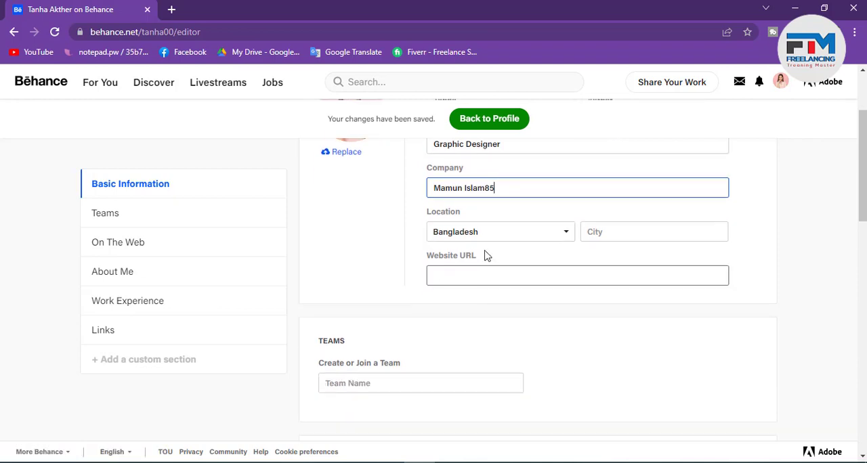
pyautogui.click(622, 231)
pyautogui.write('Ta')
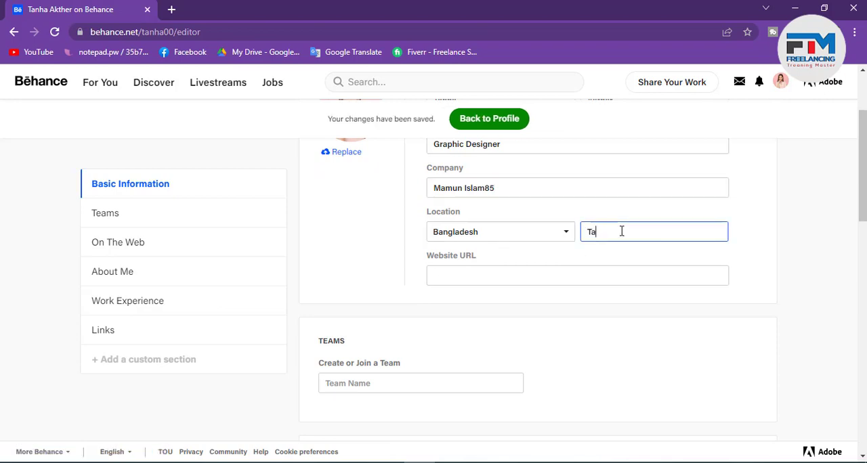
pyautogui.write('ngail')
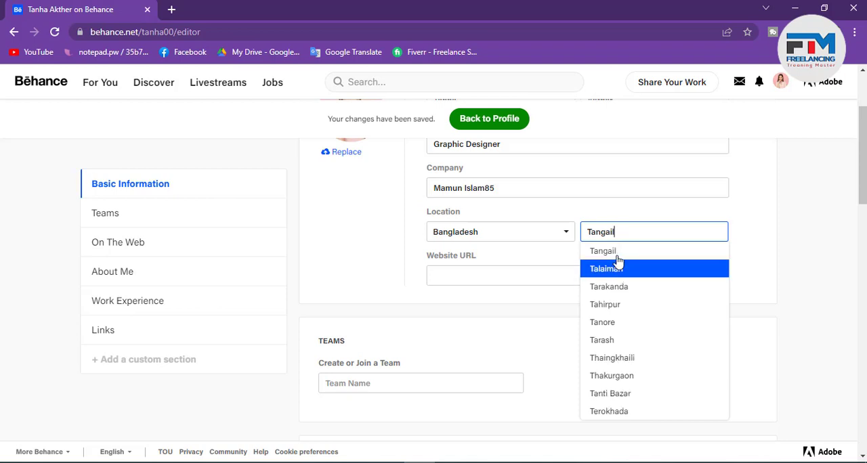
pyautogui.click(618, 257)
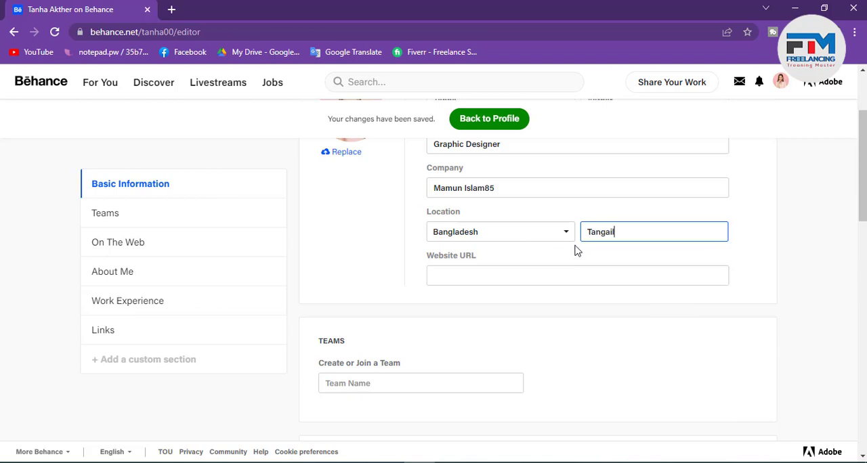
# Step: Examine the website URL field and the option to create or join a team in the Teams section
pyautogui.click(456, 274)
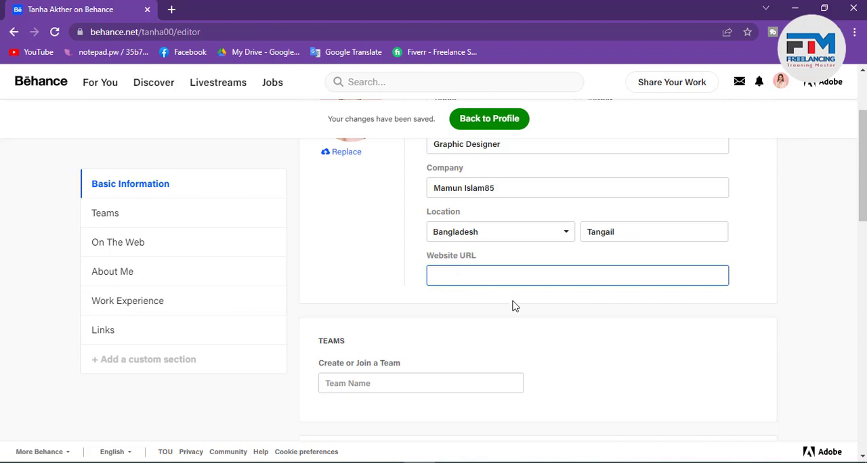
pyautogui.scroll(-1, 514, 305)
pyautogui.scroll(1, 493, 300)
pyautogui.scroll(-1, 472, 313)
pyautogui.scroll(-1, 472, 313)
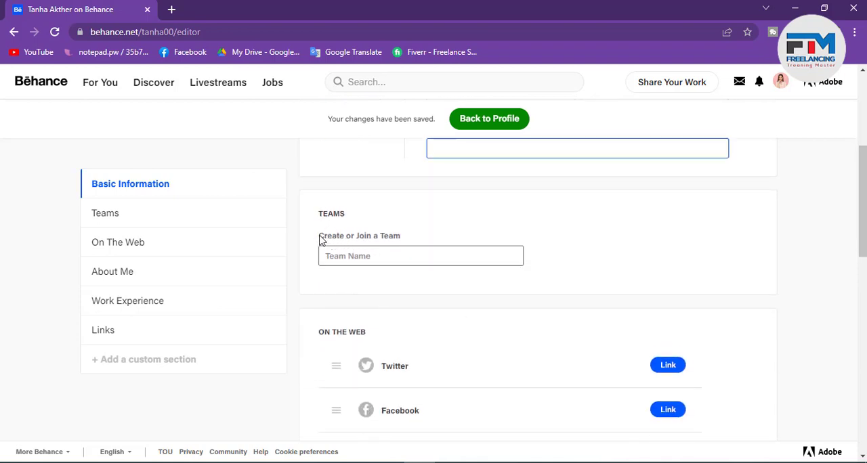
pyautogui.moveTo(336, 242); pyautogui.dragTo(399, 241)
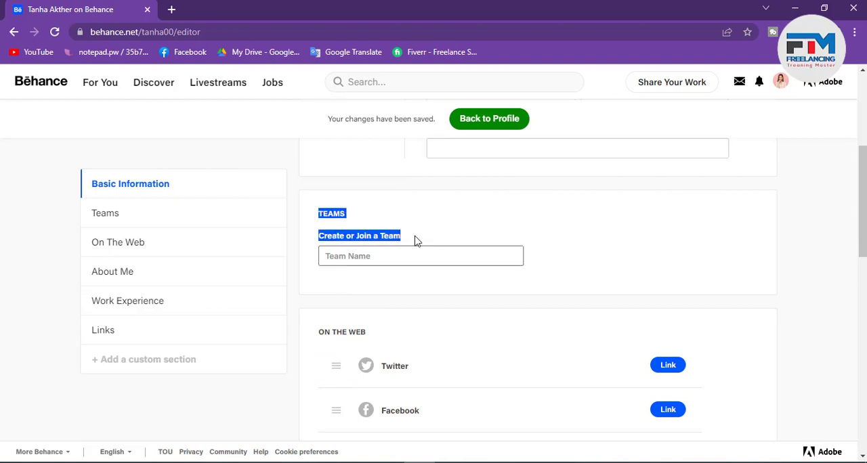
# Step: Enter "Branding Logo Design" as the name for creating or joining a team in the Teams section
pyautogui.click(500, 248)
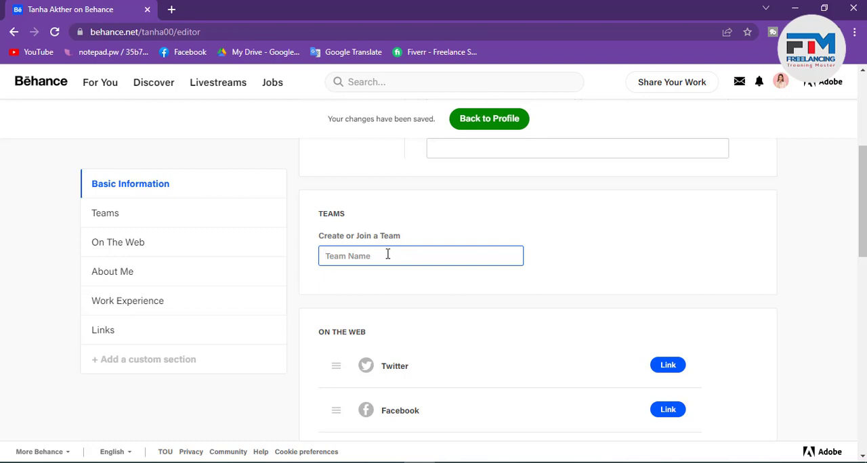
pyautogui.write('Branding L')
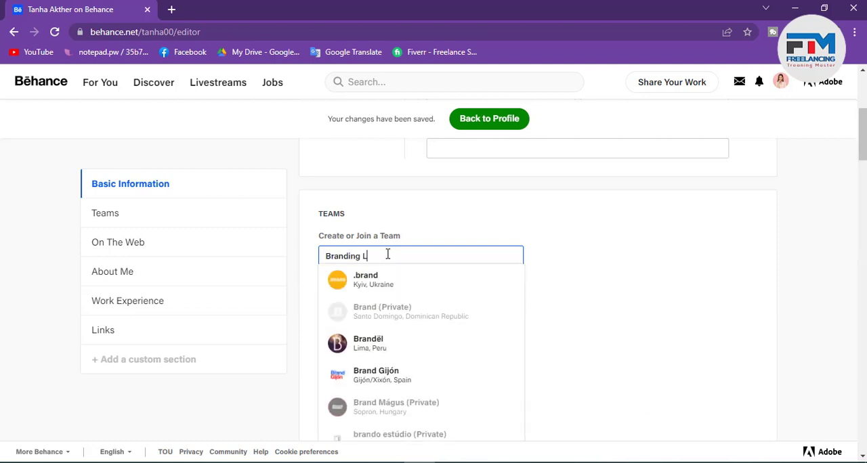
pyautogui.write('ogo Desi')
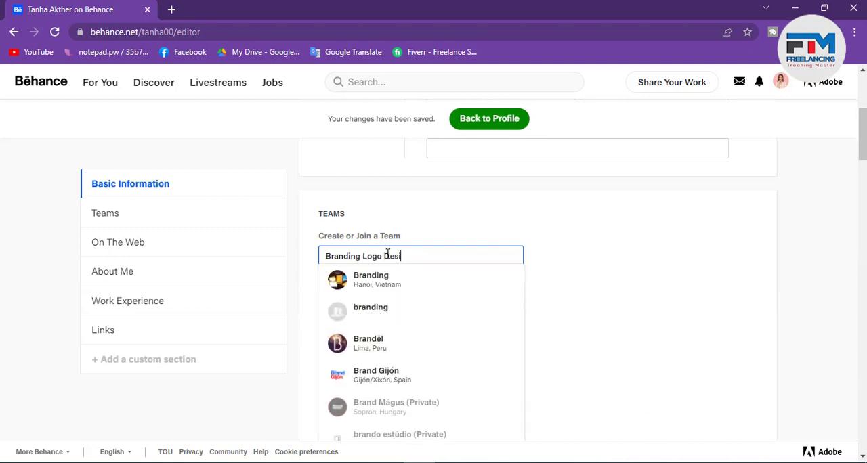
pyautogui.write('gn')
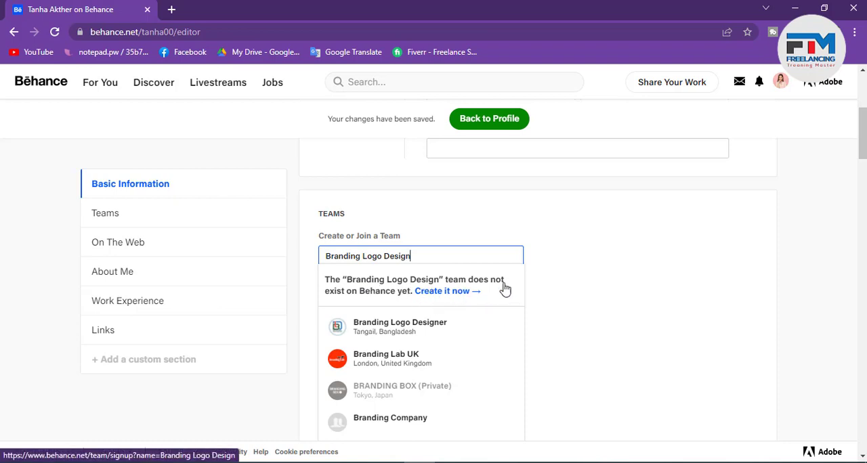
pyautogui.click(559, 283)
pyautogui.moveTo(421, 257); pyautogui.dragTo(318, 263)
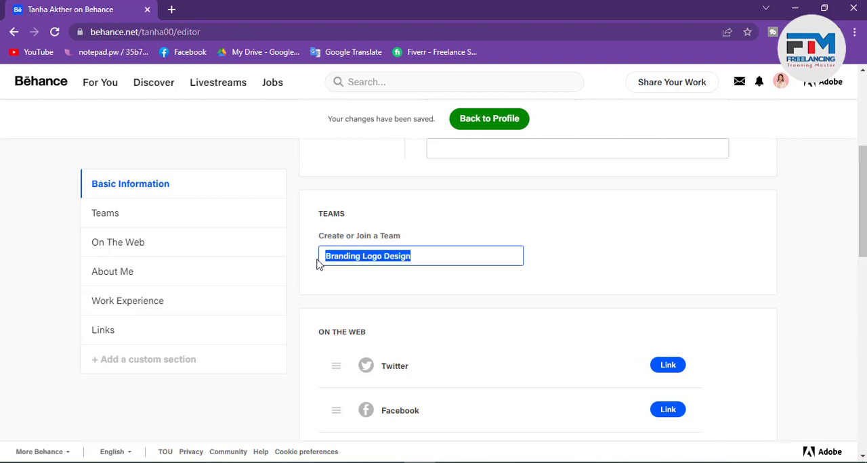
pyautogui.click(432, 260)
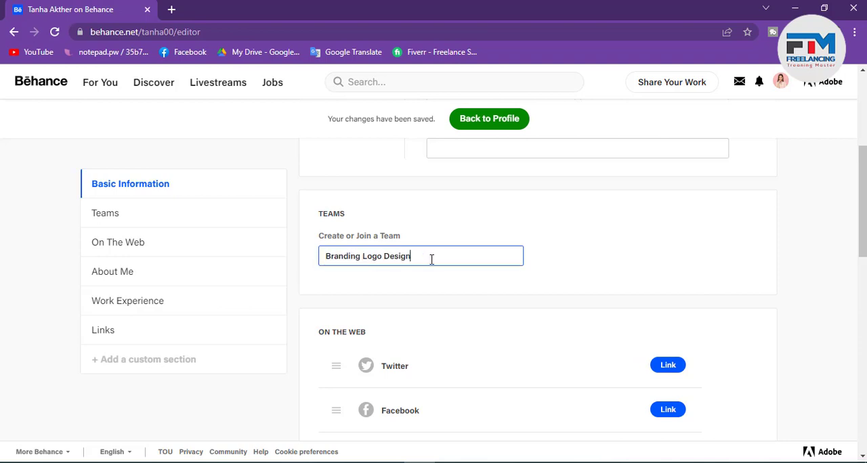
# Step: Alter the ending of the team name to "Designg" and start creating a new team with it
pyautogui.write('gf')
pyautogui.click(437, 296)
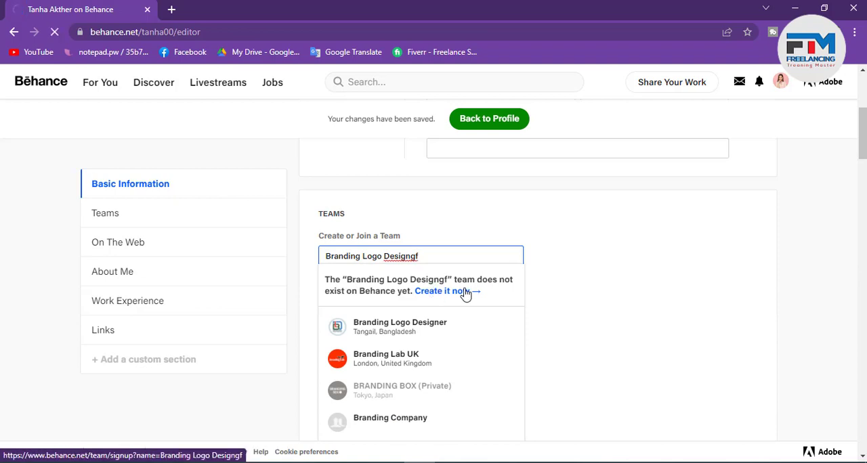
# Step: Review the new team's name, Behance URL, location and website fields, and submit its basic information
pyautogui.scroll(-3, 479, 329)
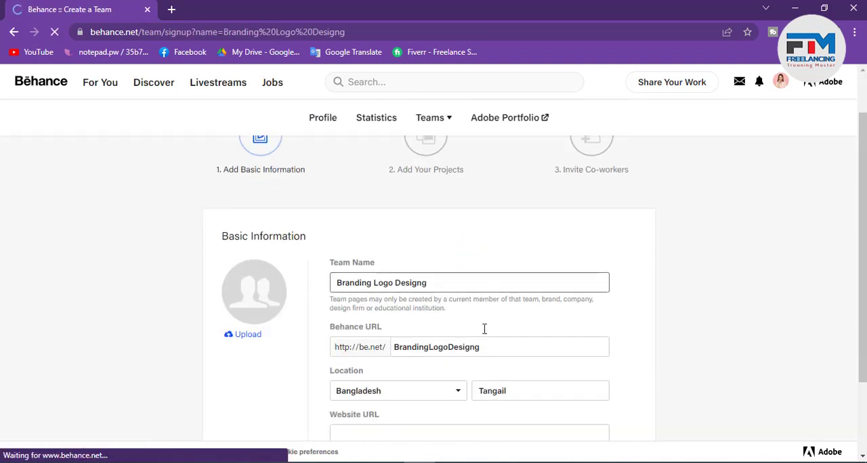
pyautogui.scroll(1, 393, 331)
pyautogui.scroll(2, 357, 302)
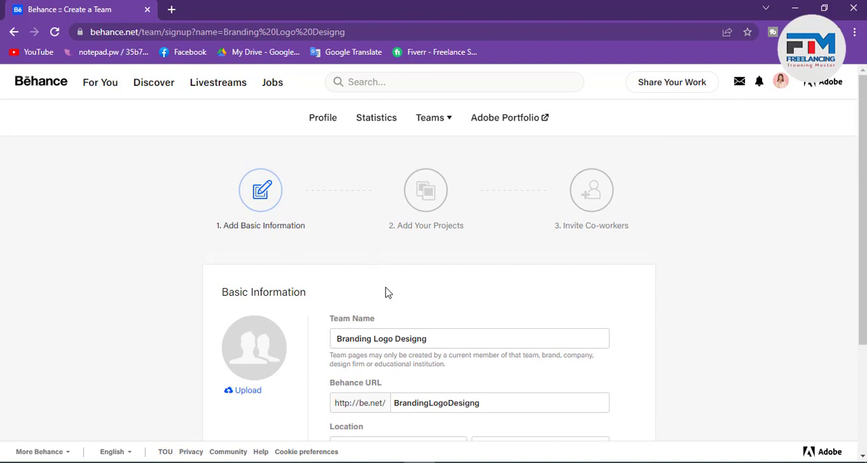
pyautogui.scroll(-1, 387, 292)
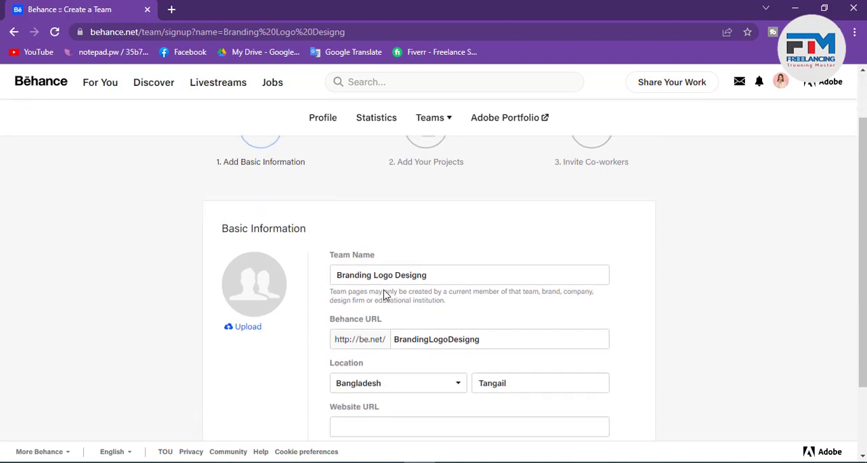
pyautogui.scroll(-2, 430, 314)
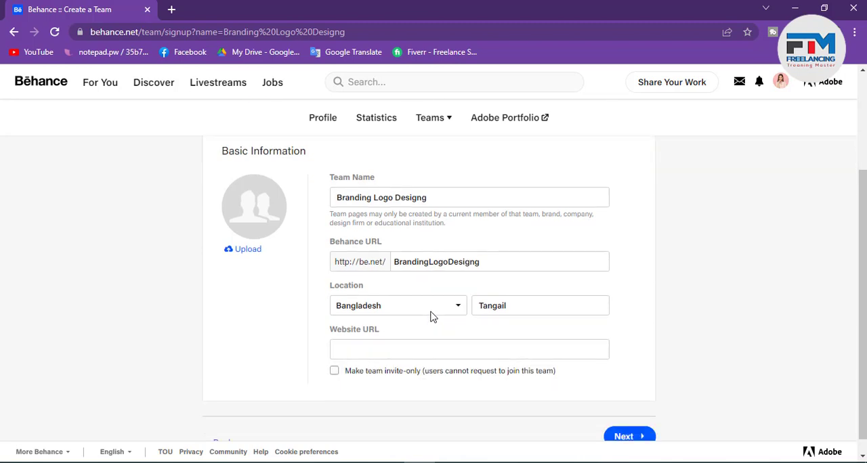
pyautogui.scroll(1, 430, 313)
pyautogui.click(352, 244)
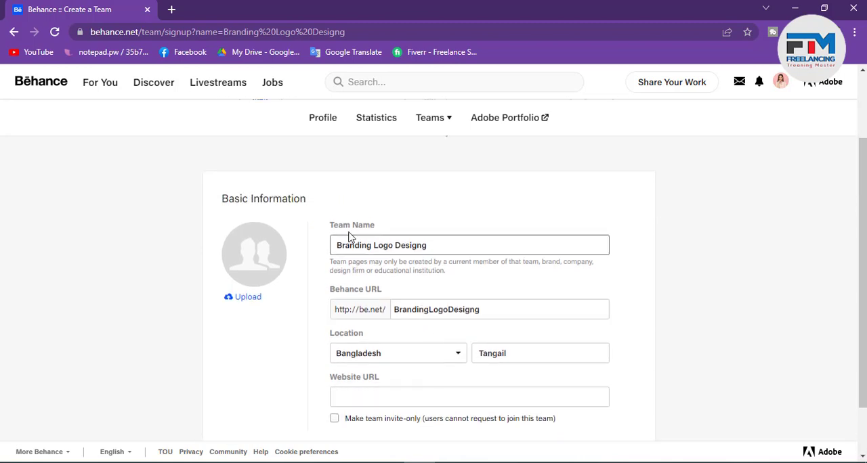
pyautogui.moveTo(445, 247); pyautogui.dragTo(335, 246)
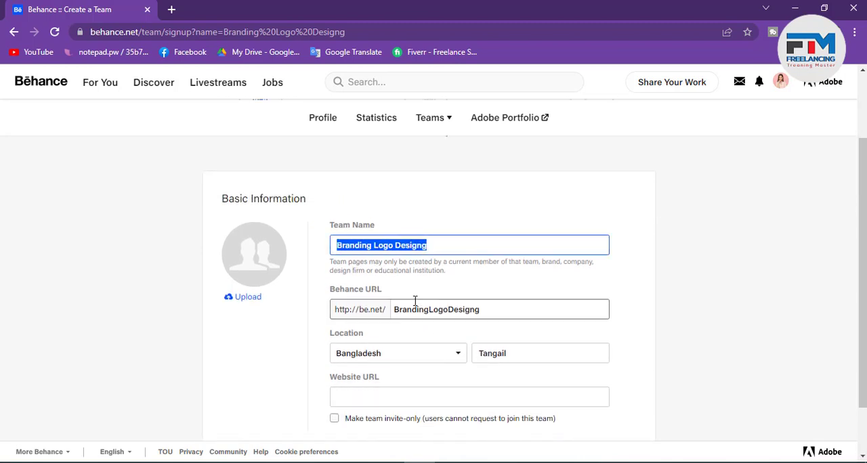
pyautogui.moveTo(396, 312); pyautogui.dragTo(517, 306)
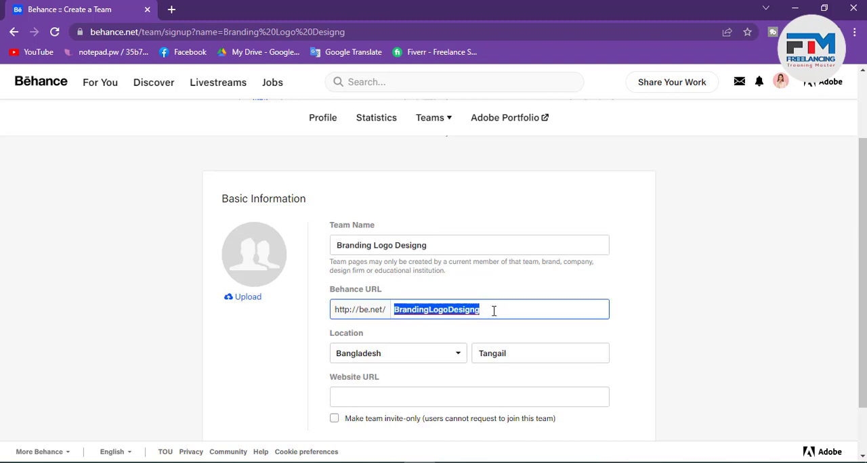
pyautogui.doubleClick(442, 311)
pyautogui.scroll(-1, 410, 312)
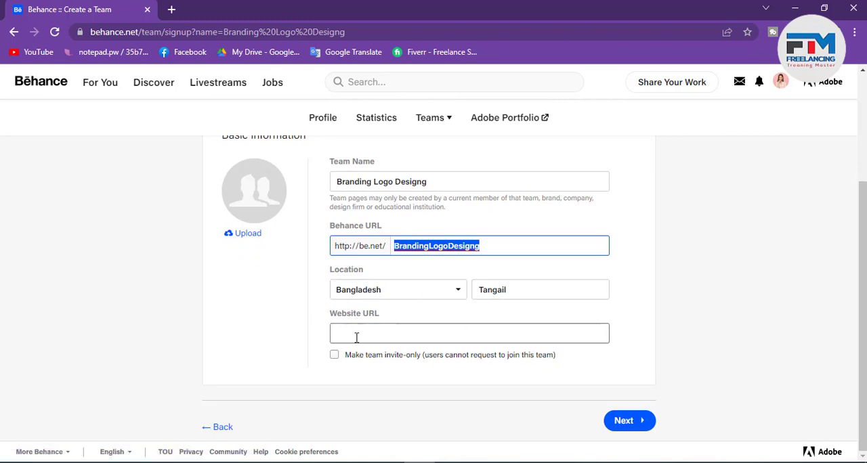
pyautogui.click(633, 421)
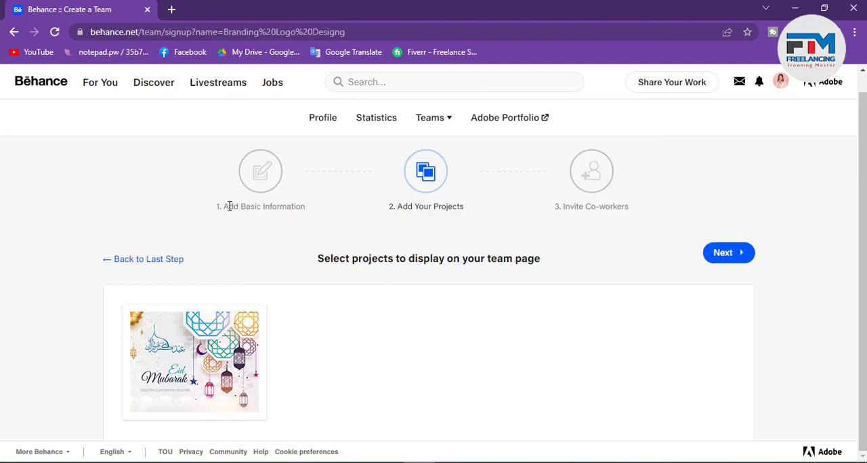
# Step: Look over the stages of the team setup and return to the profile editor without selecting projects
pyautogui.moveTo(224, 206); pyautogui.dragTo(471, 215)
pyautogui.moveTo(563, 210); pyautogui.dragTo(629, 209)
pyautogui.click(614, 216)
pyautogui.moveTo(243, 345)
pyautogui.click(13, 33)
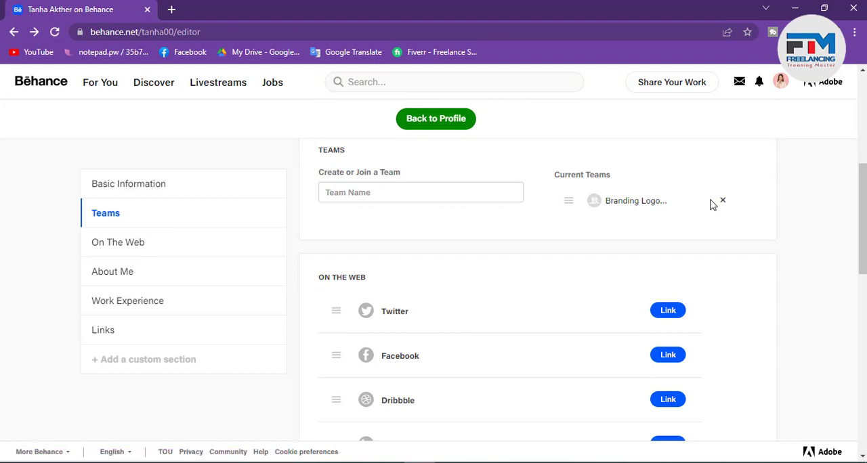
# Step: Try to leave the newly created team in the list of current teams
pyautogui.click(723, 201)
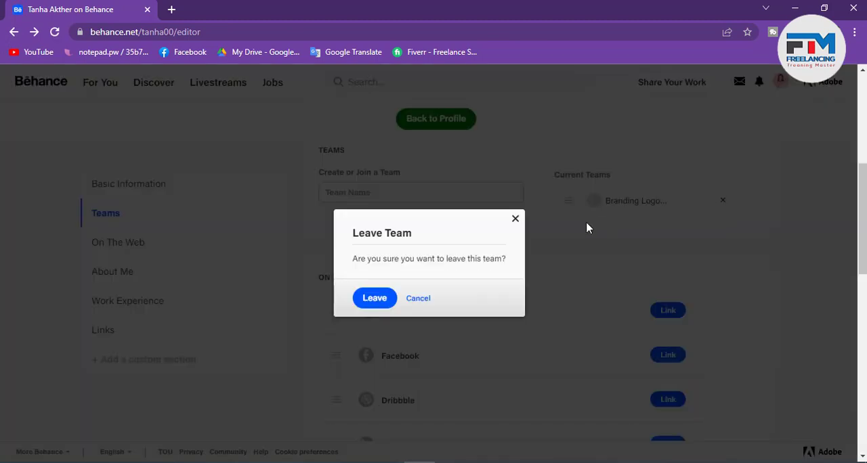
pyautogui.click(395, 298)
pyautogui.click(376, 318)
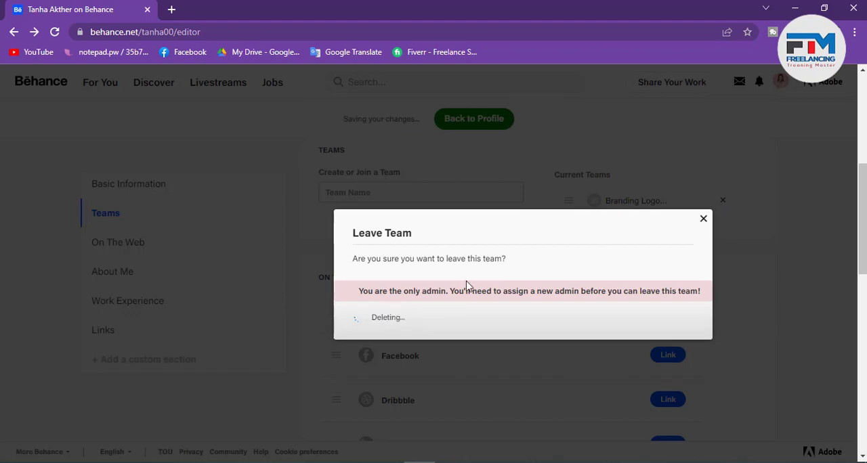
pyautogui.click(420, 319)
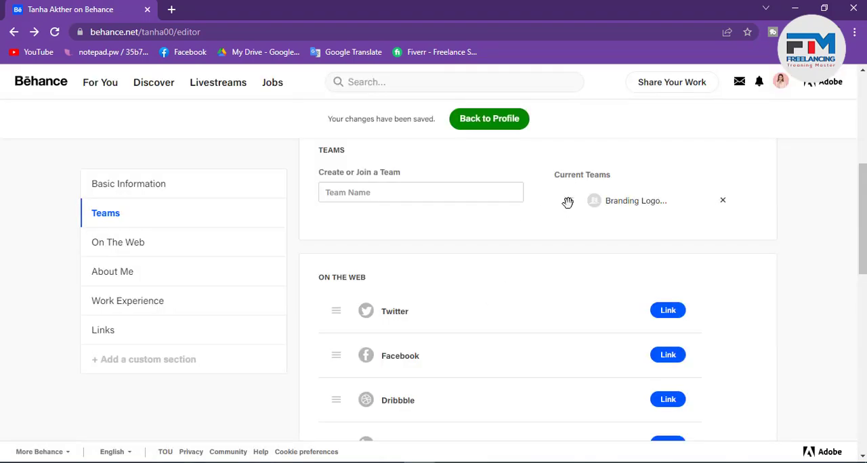
# Step: Find the "Branding Logo Designer" team from Tangail, Bangladesh and request to join it
pyautogui.click(358, 195)
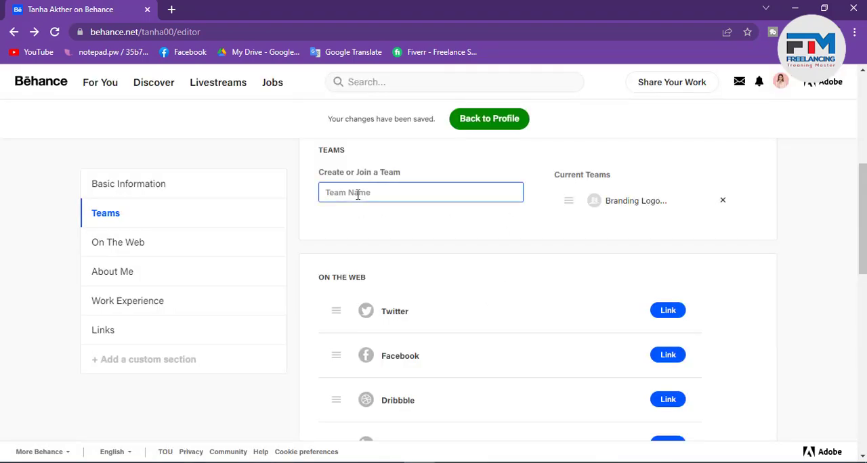
pyautogui.write('Branding')
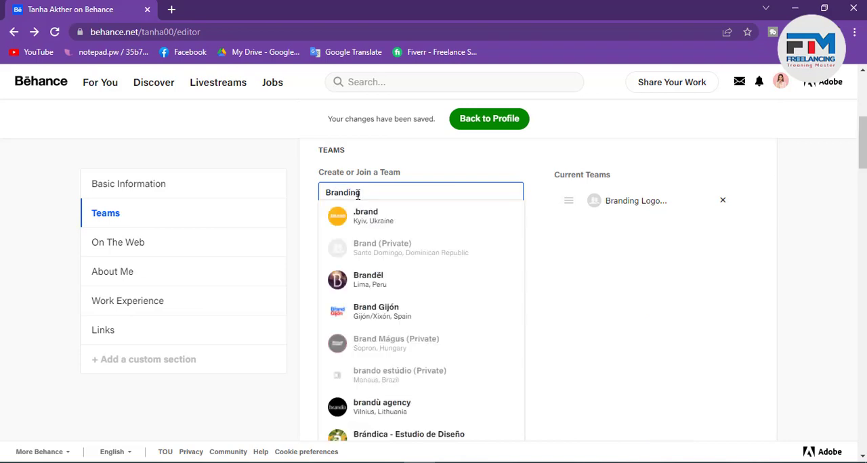
pyautogui.write(' Logo Designr')
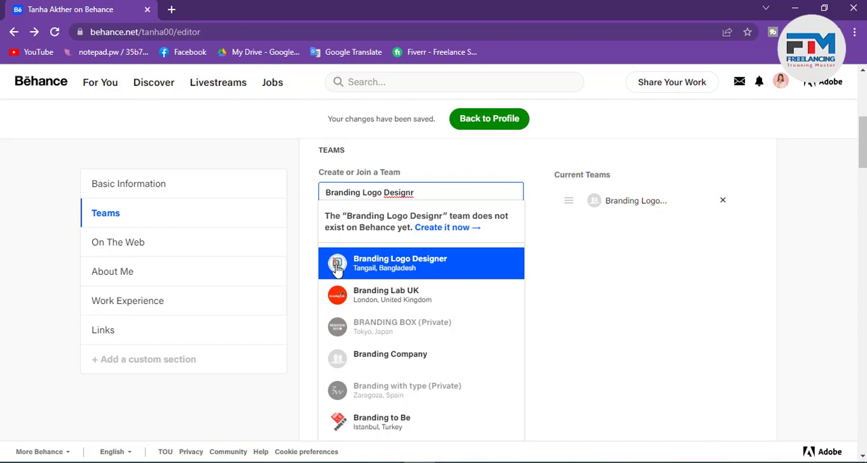
pyautogui.click(401, 267)
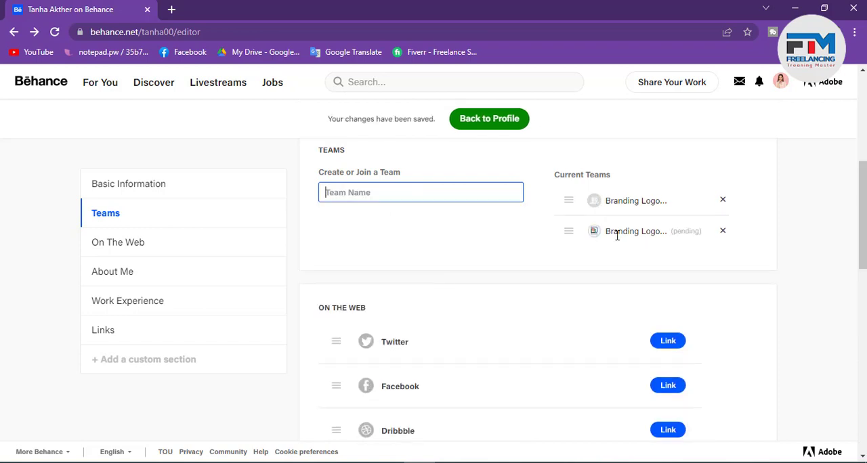
pyautogui.moveTo(671, 233)
pyautogui.mouseDown()
pyautogui.moveTo(707, 233)
pyautogui.moveTo(670, 238)
pyautogui.mouseUp()
pyautogui.click(697, 231)
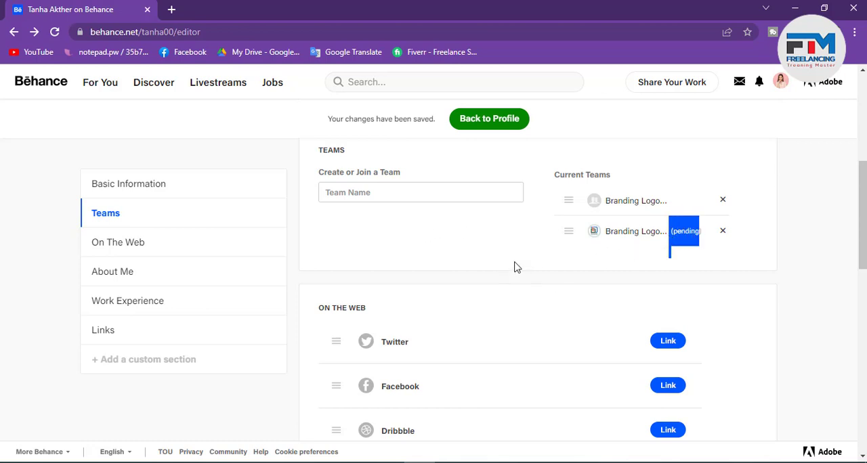
# Step: Search for "Logo Designer Team" in the Teams section and request to join that team
pyautogui.click(397, 192)
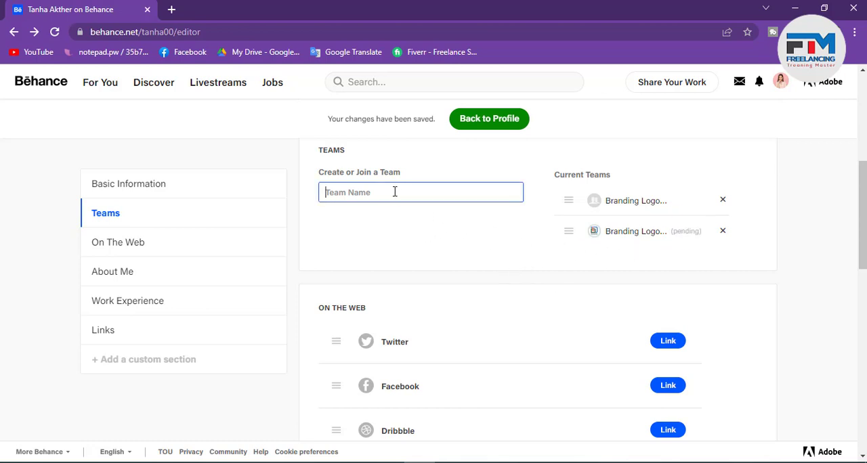
pyautogui.write('Logo De')
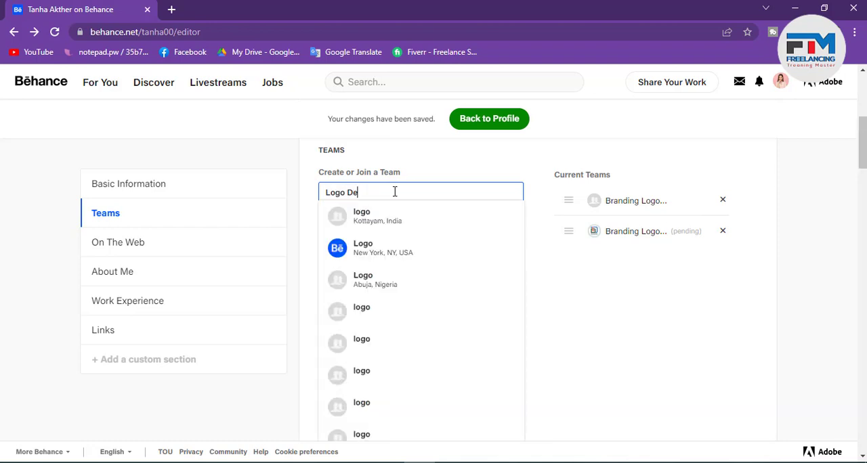
pyautogui.write('sign Tea')
pyautogui.write('n')
pyautogui.press('BackSpace')
pyautogui.write('m')
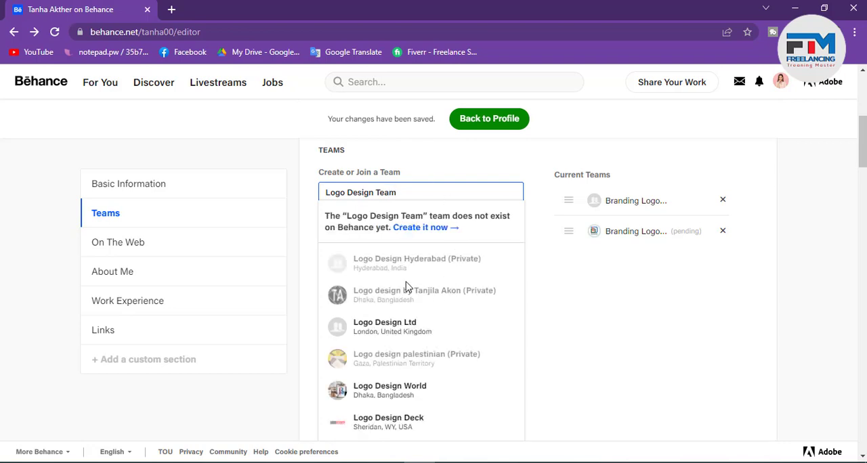
pyautogui.click(376, 192)
pyautogui.write('er')
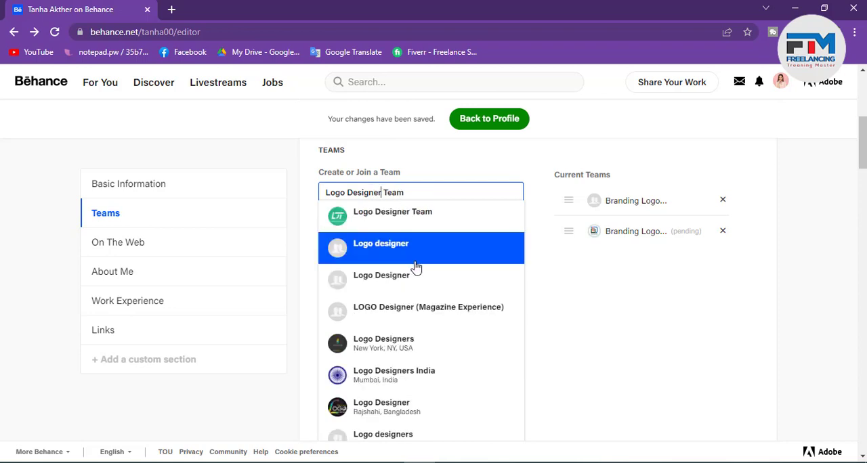
pyautogui.click(391, 231)
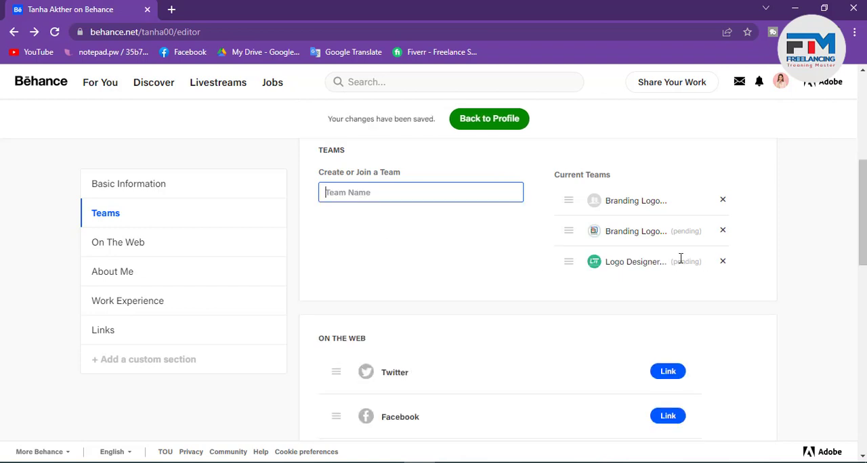
pyautogui.moveTo(671, 261); pyautogui.dragTo(712, 261)
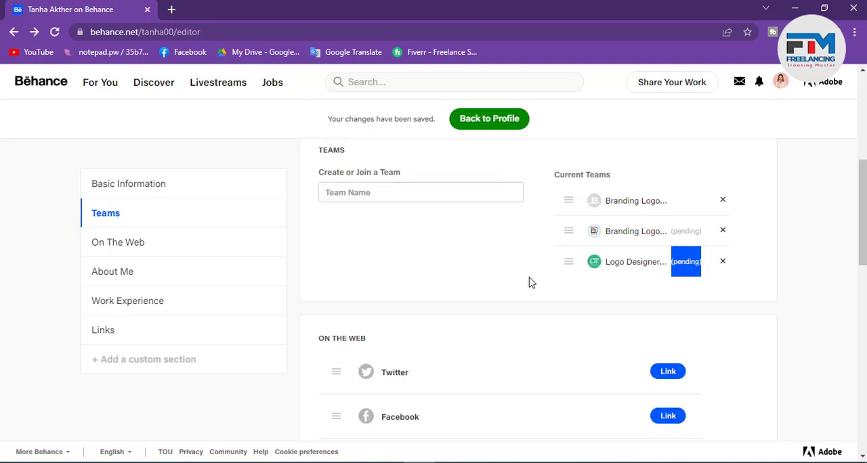
# Step: Examine the social accounts in the On The Web section, opening the username entry for Twitter and for Facebook
pyautogui.scroll(-1, 530, 283)
pyautogui.scroll(-1, 530, 283)
pyautogui.scroll(-2, 530, 283)
pyautogui.scroll(2, 529, 283)
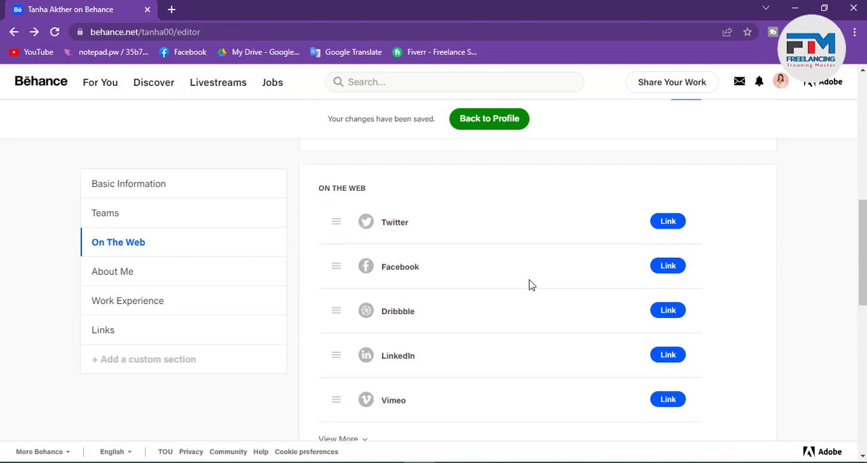
pyautogui.scroll(1, 752, 177)
pyautogui.scroll(-1, 584, 283)
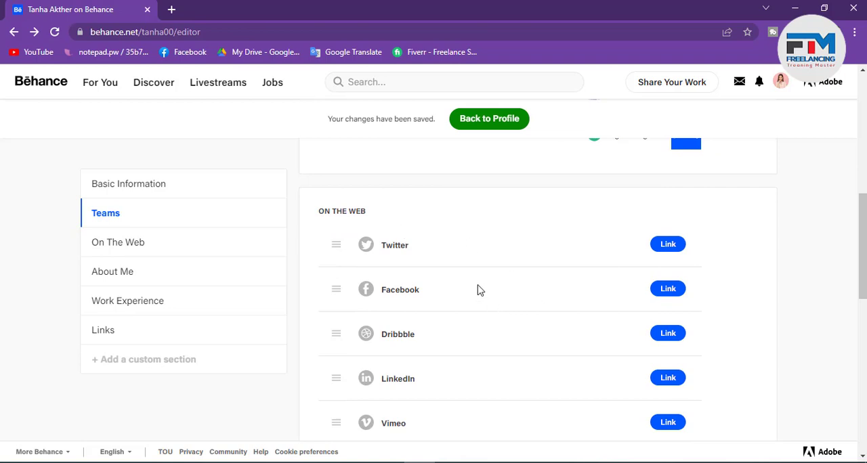
pyautogui.click(669, 248)
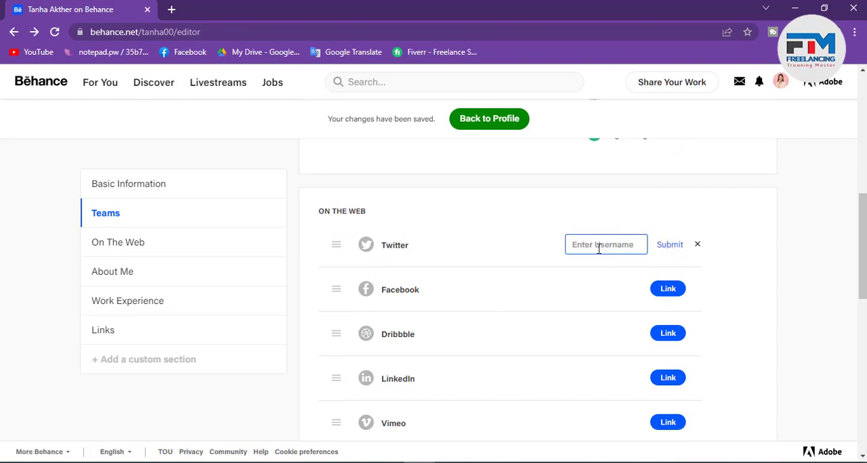
pyautogui.click(668, 291)
pyautogui.scroll(-2, 573, 351)
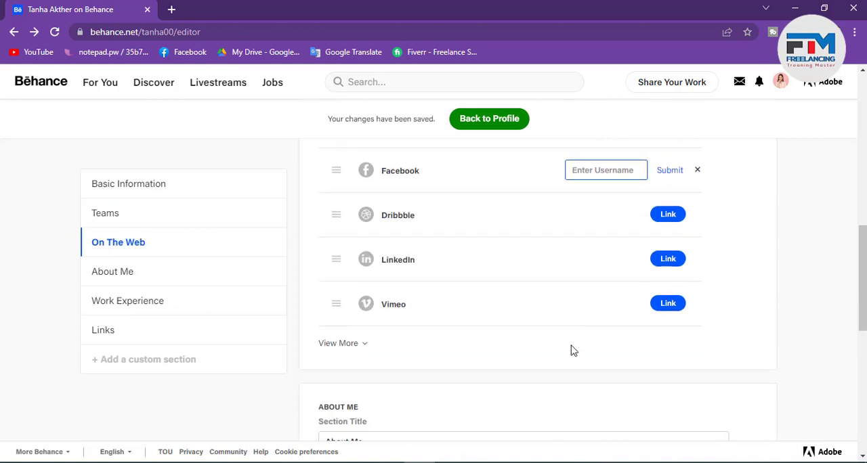
# Step: Examine the About Me title and description fields and the Work Experience section of the profile editor
pyautogui.scroll(-1, 519, 291)
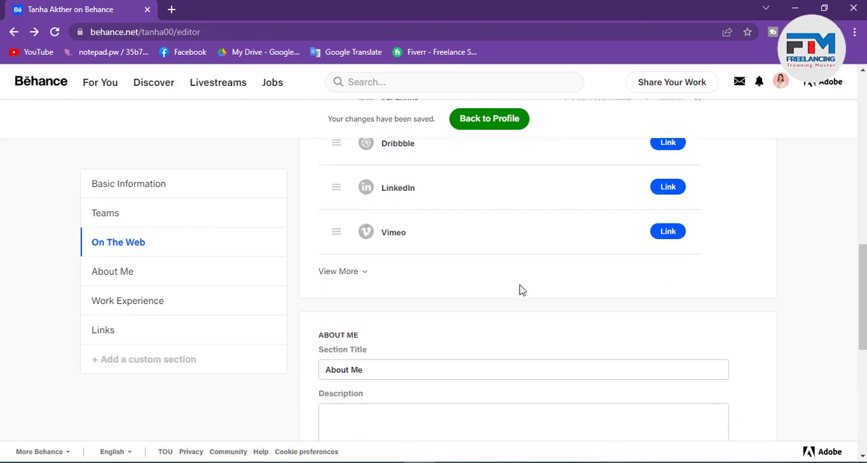
pyautogui.scroll(-2, 522, 290)
pyautogui.click(357, 243)
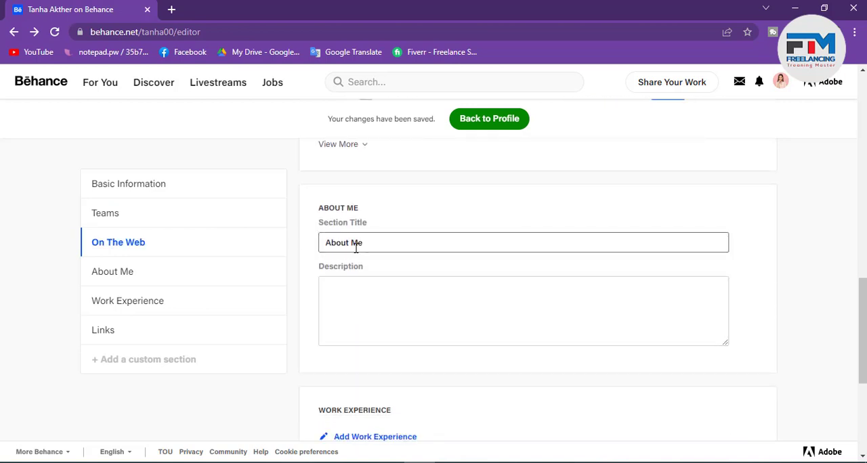
pyautogui.click(372, 291)
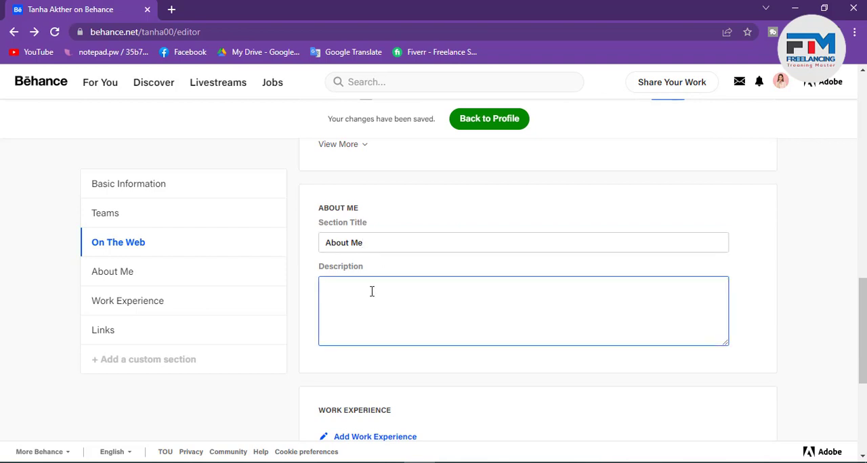
pyautogui.scroll(-1, 372, 292)
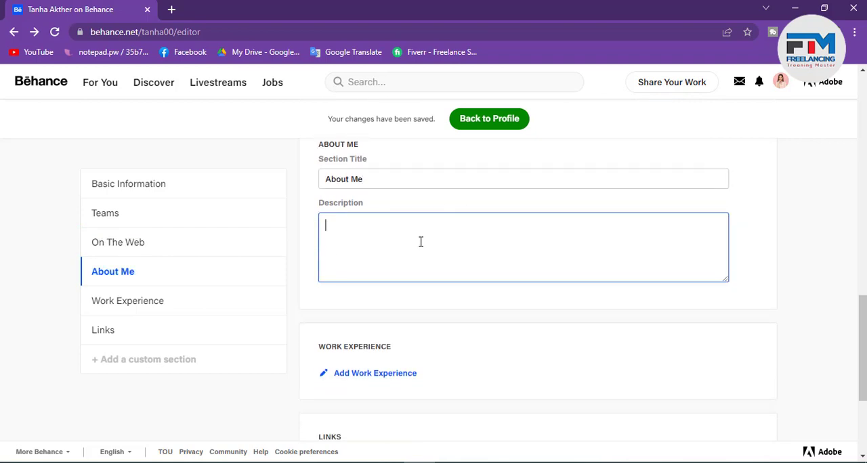
pyautogui.scroll(-2, 420, 242)
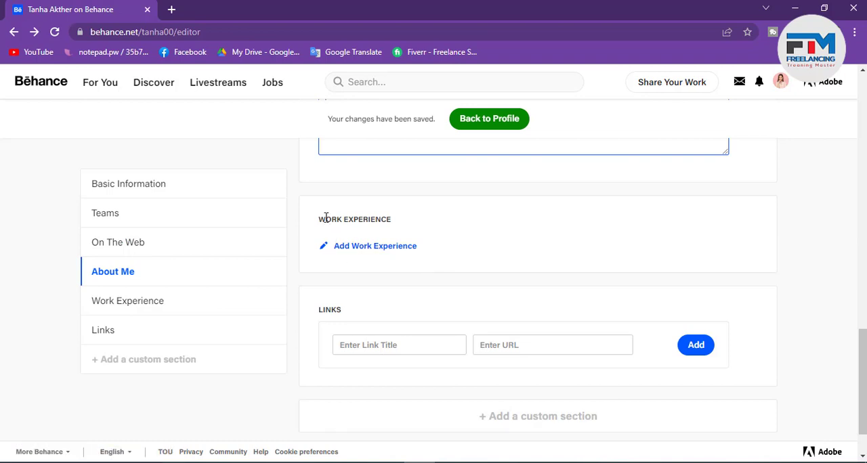
pyautogui.moveTo(323, 217); pyautogui.dragTo(398, 223)
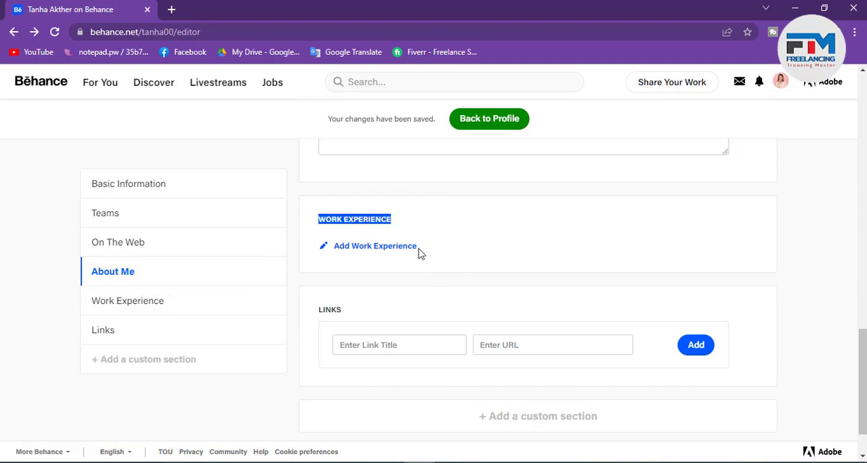
pyautogui.click(382, 222)
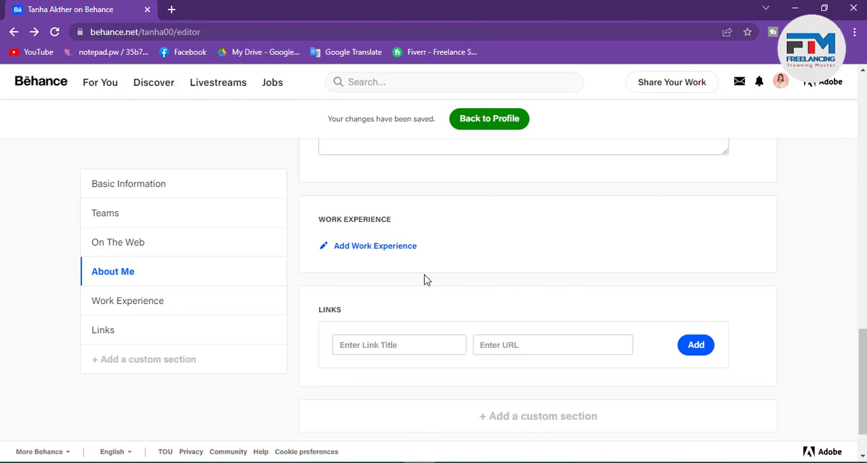
# Step: Enter "Order Me On Fiverr" as the title of a new link in the Links section
pyautogui.scroll(-1, 413, 311)
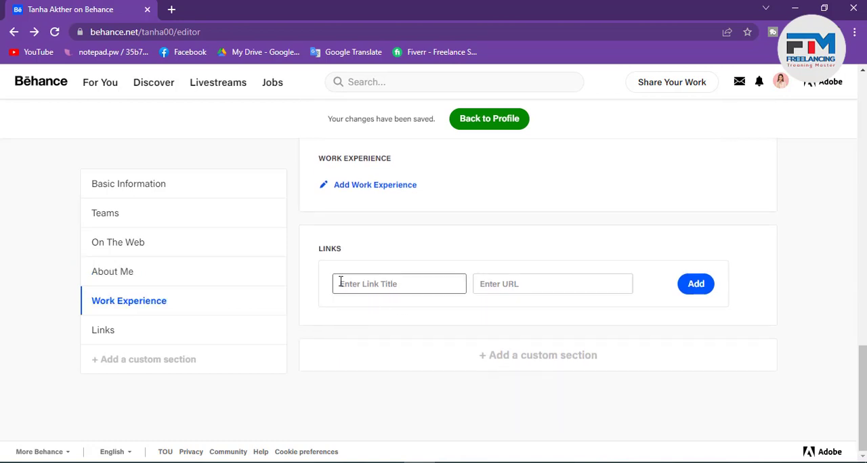
pyautogui.click(391, 285)
pyautogui.moveTo(321, 252); pyautogui.dragTo(353, 258)
pyautogui.click(385, 285)
pyautogui.write('Order Me On Fi')
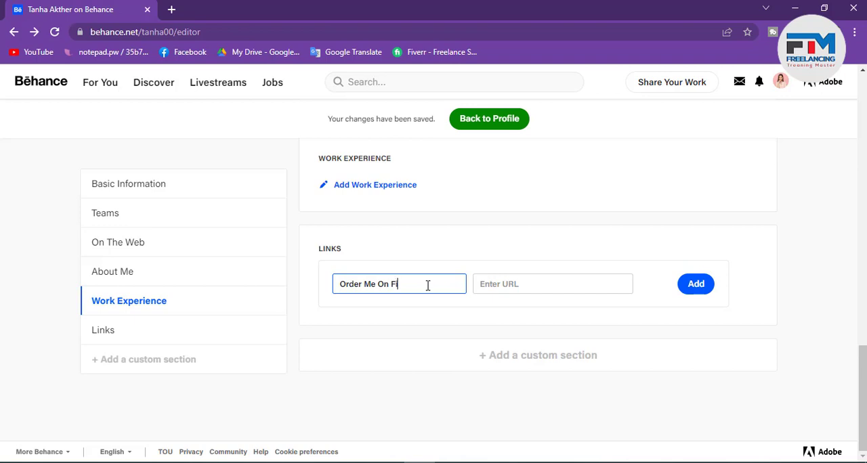
pyautogui.write('verr')
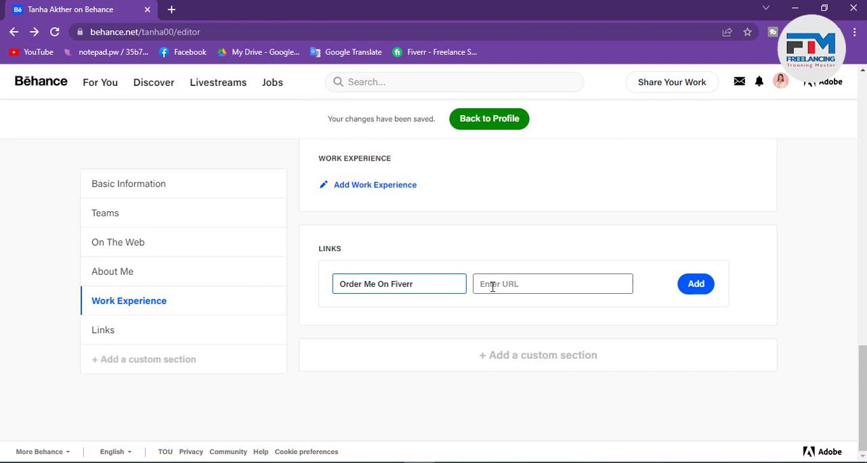
pyautogui.click(492, 285)
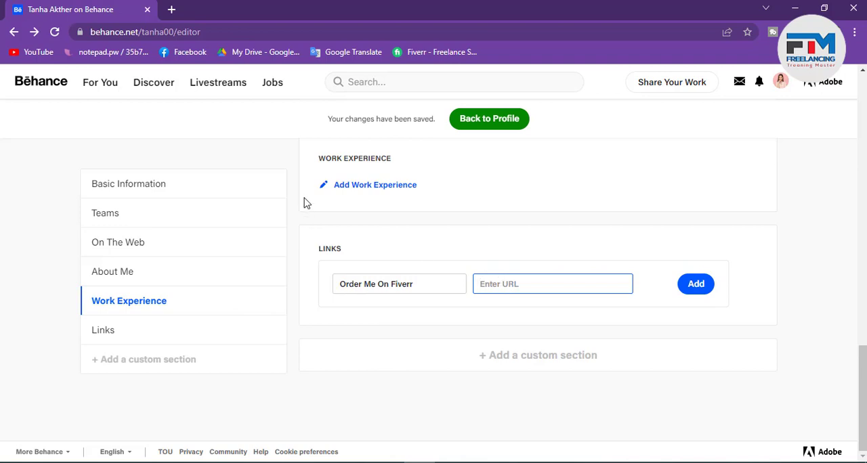
# Step: Open Fiverr in a new tab, browse Logo Design services and open the profile page of the restaurant, pizza and bbq logo seller
pyautogui.click(172, 10)
pyautogui.click(419, 53)
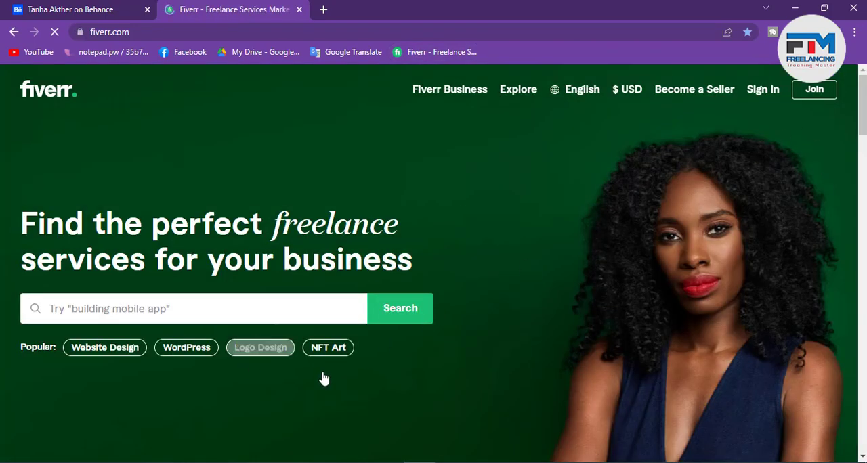
pyautogui.click(275, 358)
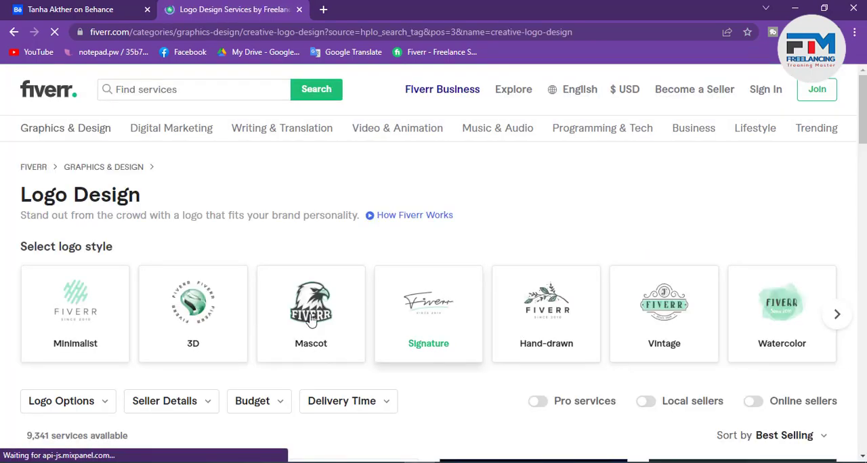
pyautogui.scroll(-5, 311, 318)
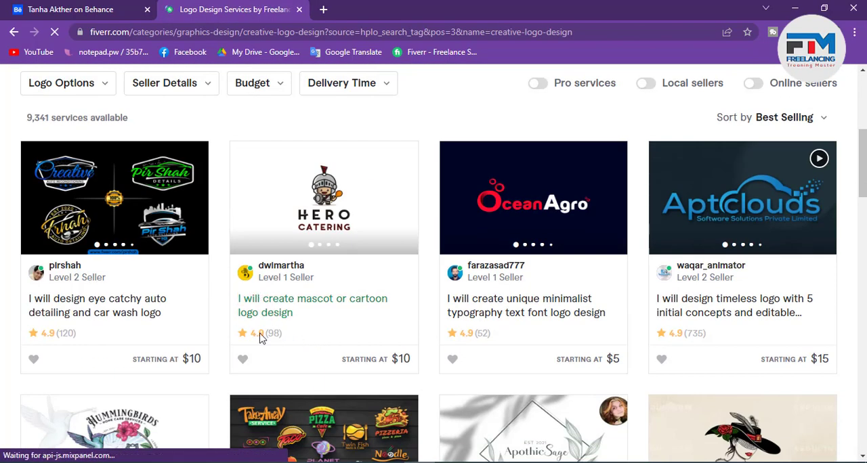
pyautogui.scroll(-3, 267, 342)
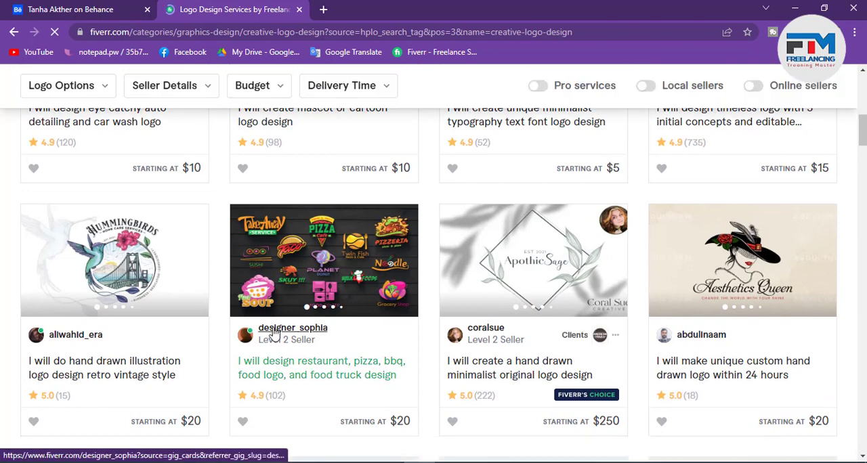
pyautogui.click(277, 329)
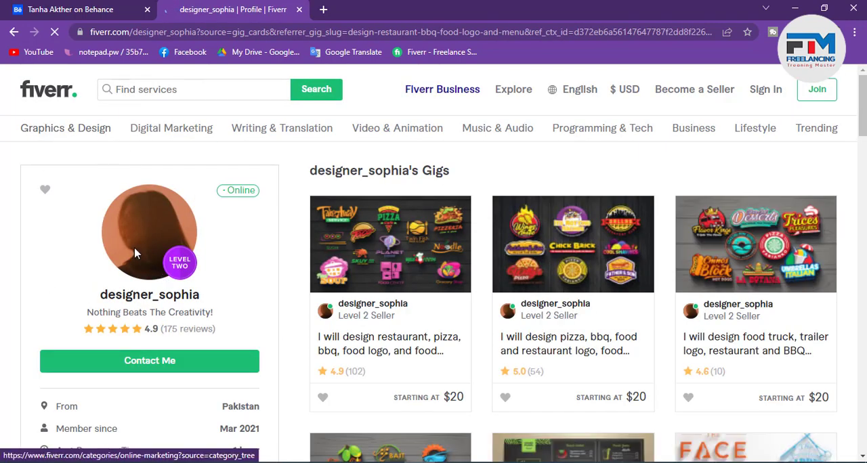
pyautogui.scroll(-2, 206, 295)
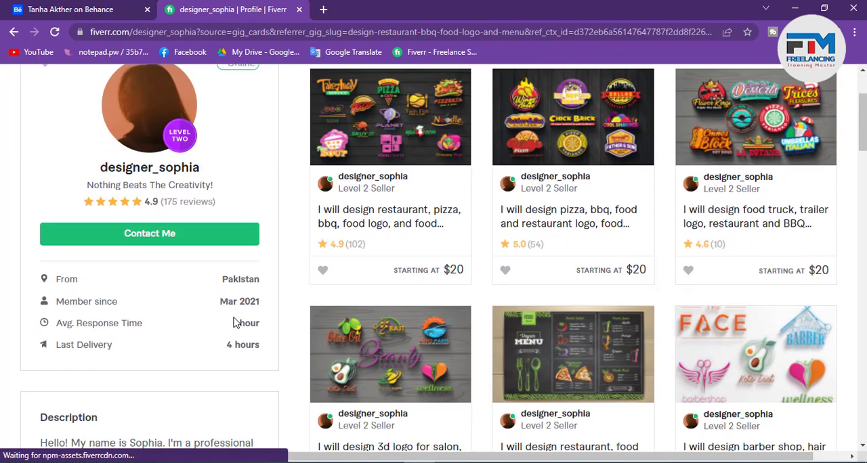
pyautogui.click(138, 174)
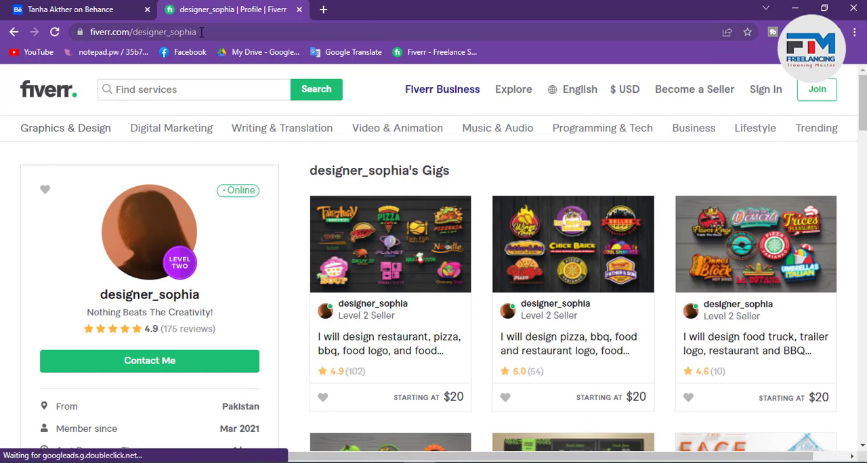
# Step: Copy the Fiverr seller's profile address and add it in the Behance editor as the URL of the "Order Me On Fiverr" link
pyautogui.click(163, 32)
pyautogui.rightClick(131, 33)
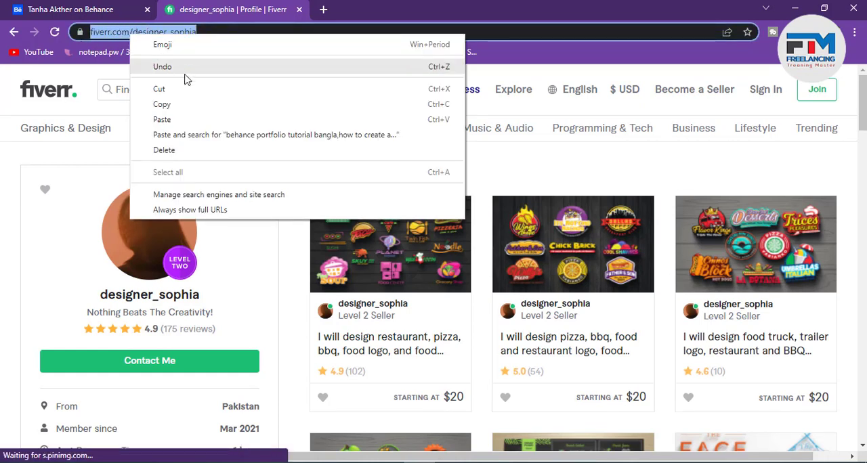
pyautogui.click(162, 105)
pyautogui.click(68, 8)
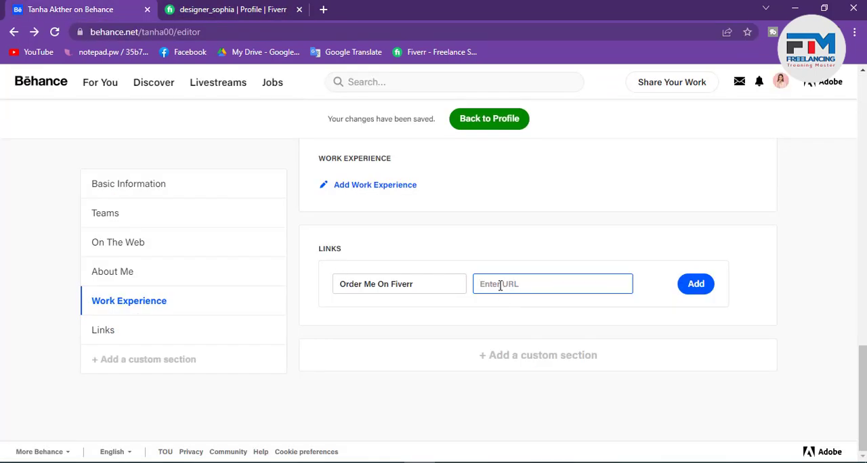
pyautogui.hotkey('ctrl', 'v')
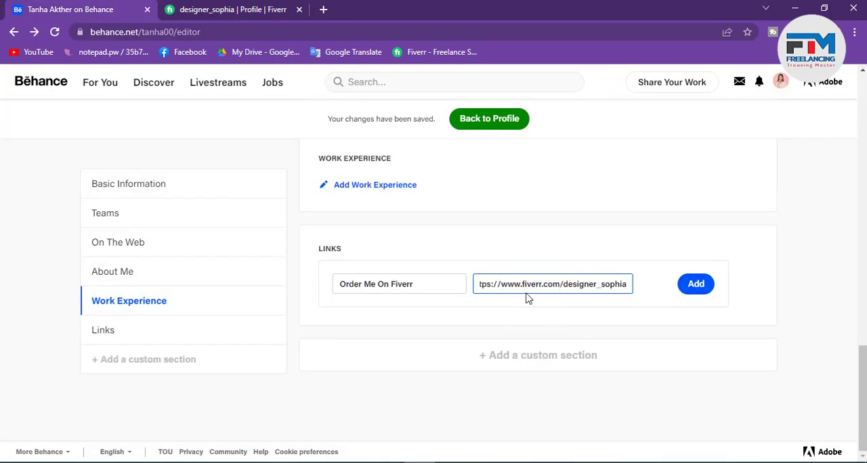
pyautogui.click(685, 293)
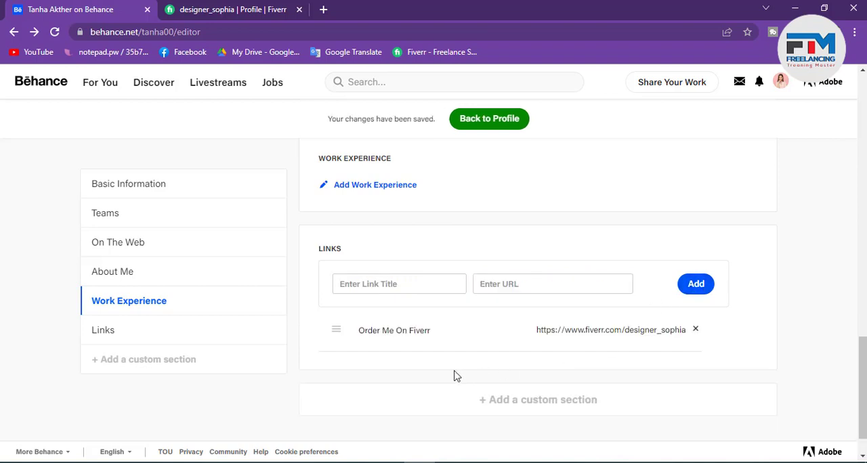
# Step: View the Behance profile in another tab and test its "Order Me On Fiverr" link, closing the opened Fiverr page
pyautogui.click(324, 10)
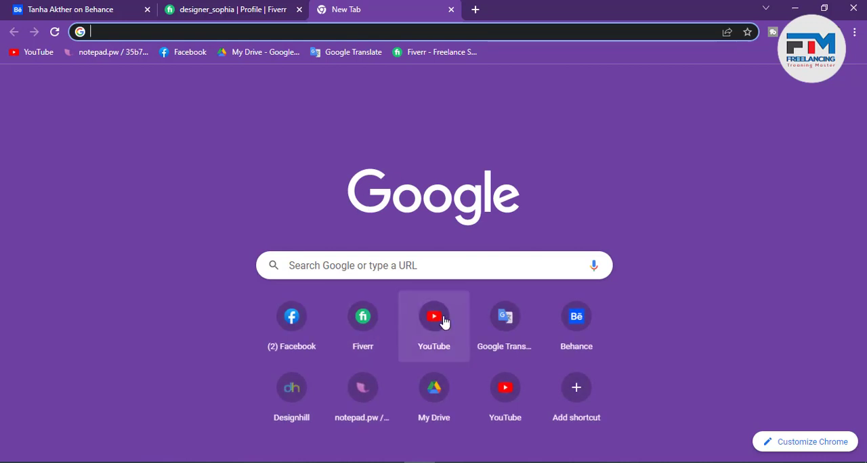
pyautogui.click(556, 329)
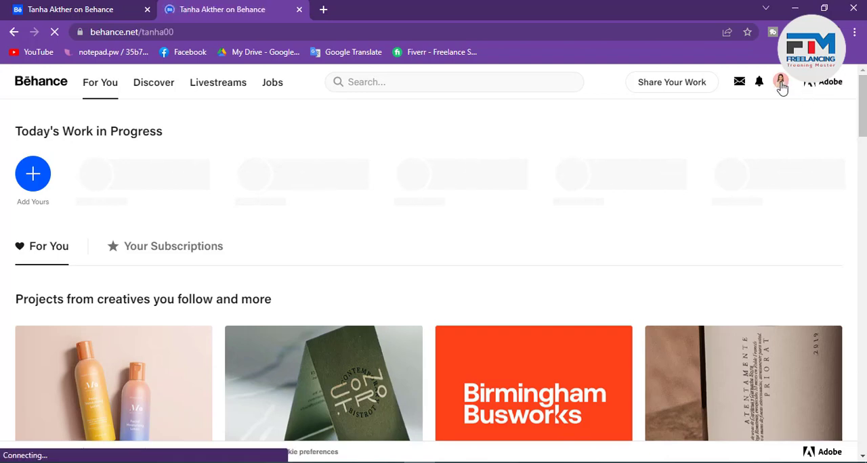
pyautogui.scroll(-3, 87, 285)
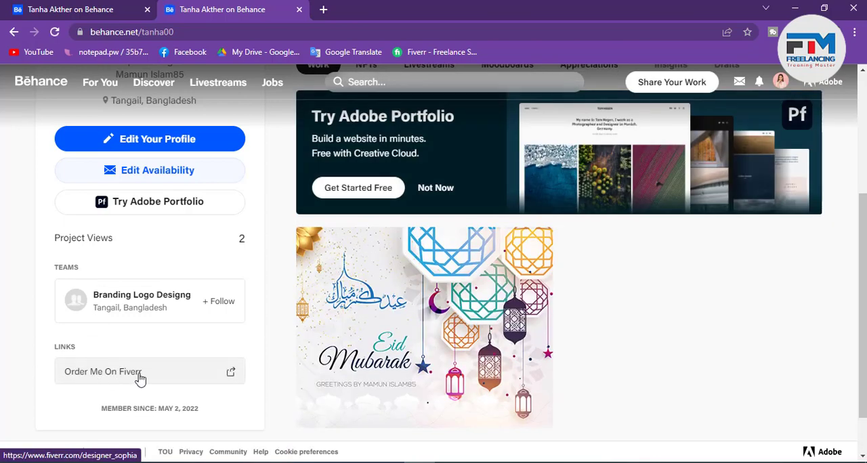
pyautogui.click(140, 377)
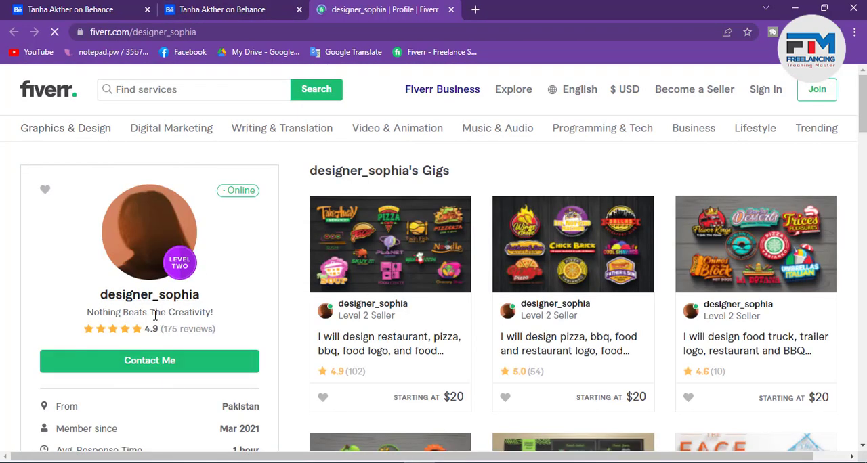
pyautogui.click(452, 9)
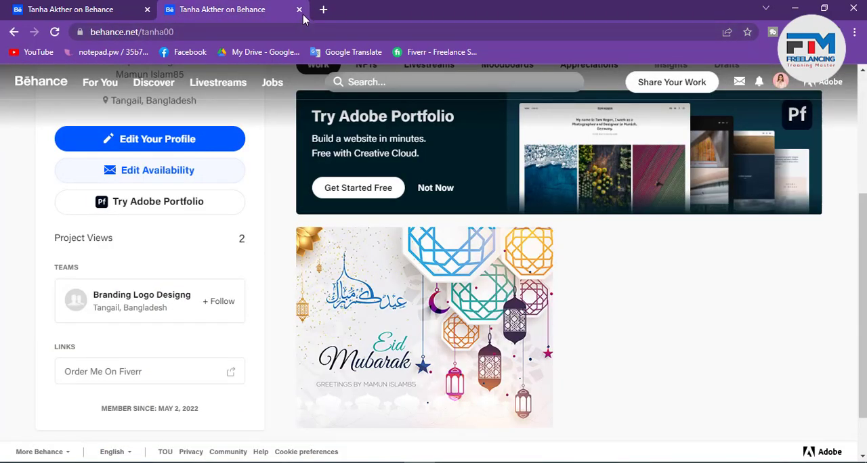
# Step: Return to the profile editor and review its sections from Links up to Basic Information, including Teams and On The Web
pyautogui.click(80, 7)
pyautogui.scroll(-1, 547, 365)
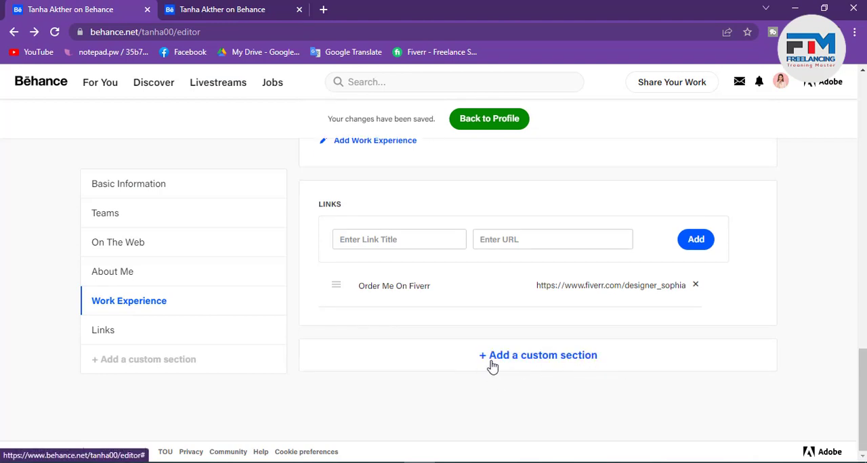
pyautogui.scroll(1, 520, 325)
pyautogui.scroll(5, 520, 326)
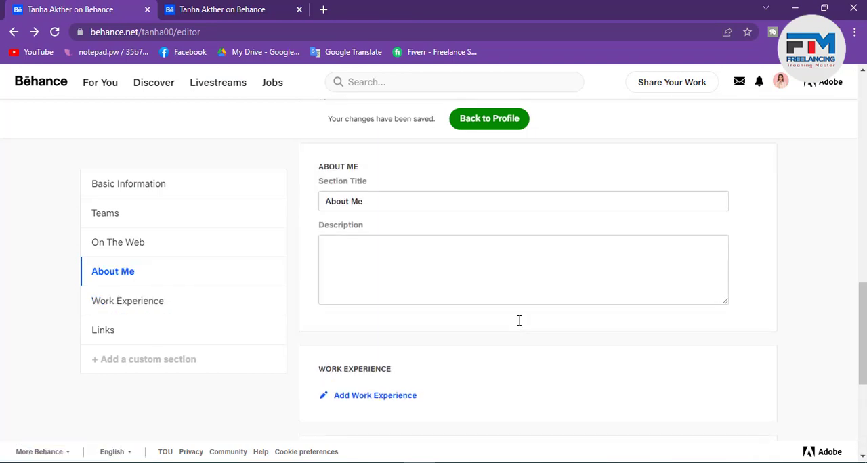
pyautogui.scroll(5, 426, 331)
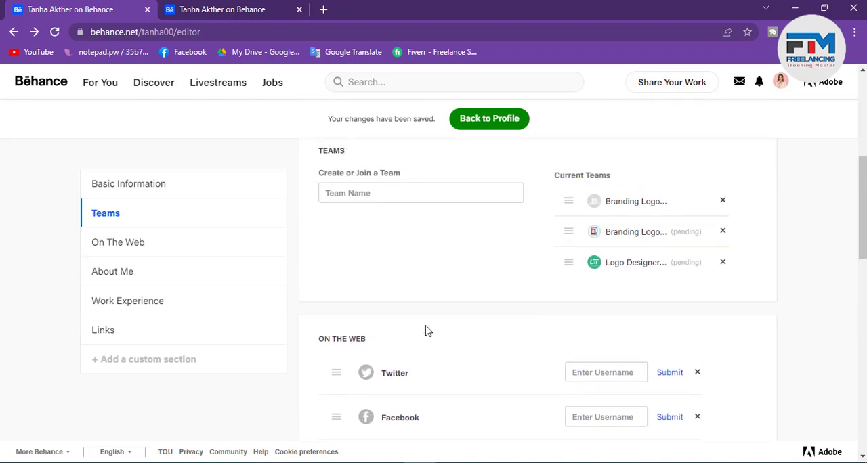
pyautogui.scroll(-5, 469, 266)
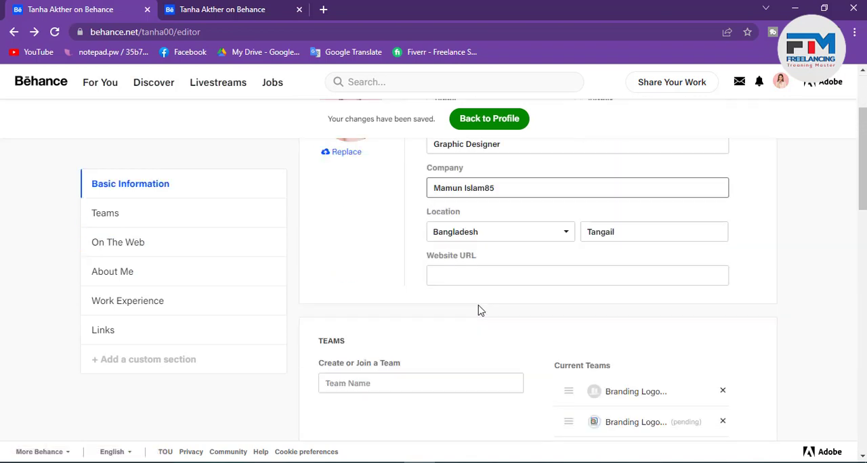
pyautogui.scroll(5, 467, 335)
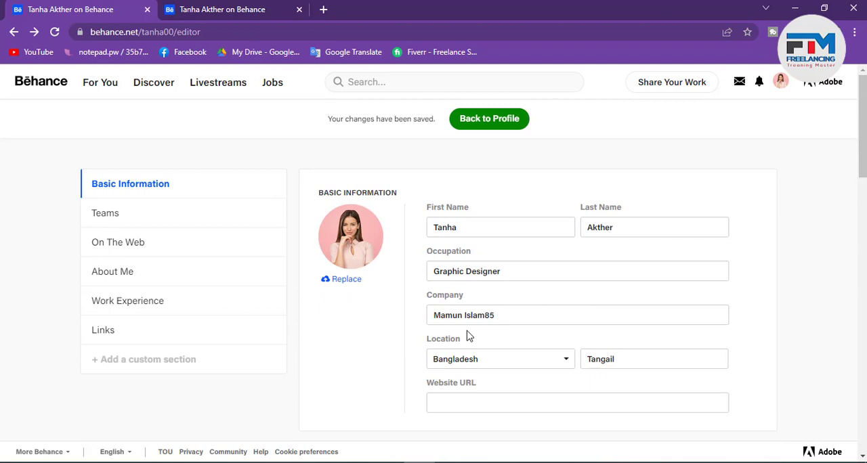
pyautogui.scroll(-5, 469, 369)
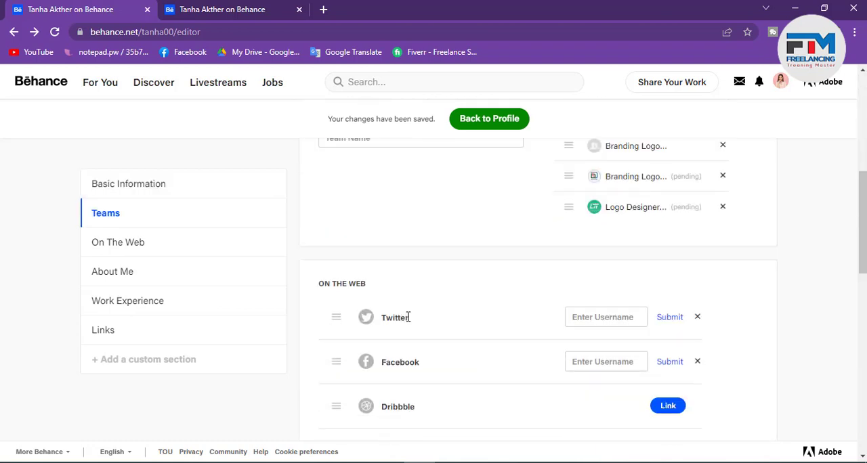
pyautogui.scroll(5, 417, 310)
pyautogui.scroll(3, 364, 290)
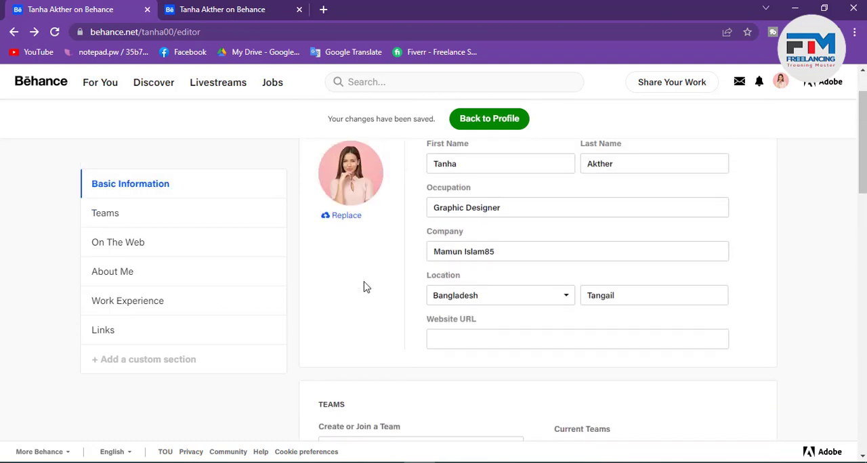
pyautogui.scroll(-3, 364, 287)
pyautogui.scroll(-1, 364, 295)
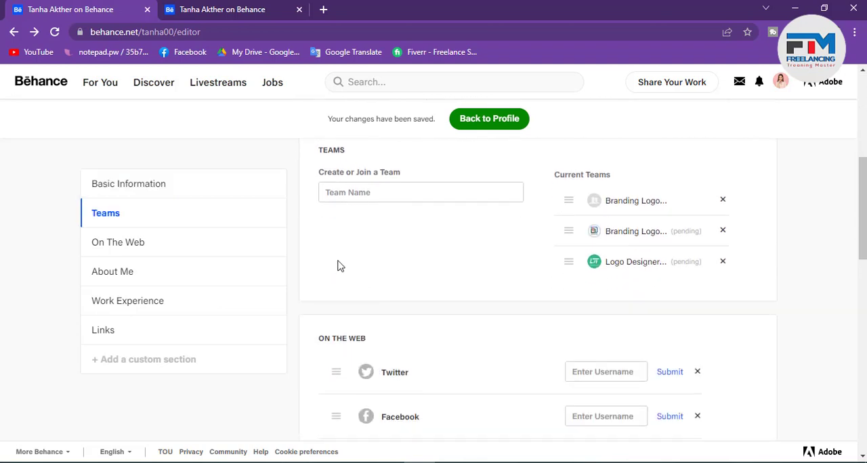
# Step: View the Work Experience editing page from the profile editor's Work Experience section and return to the editor
pyautogui.click(326, 191)
pyautogui.scroll(-6, 379, 305)
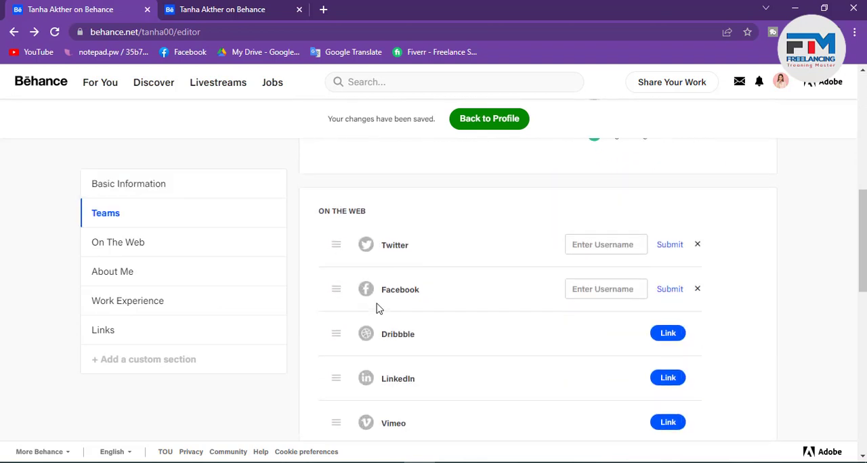
pyautogui.scroll(-2, 379, 312)
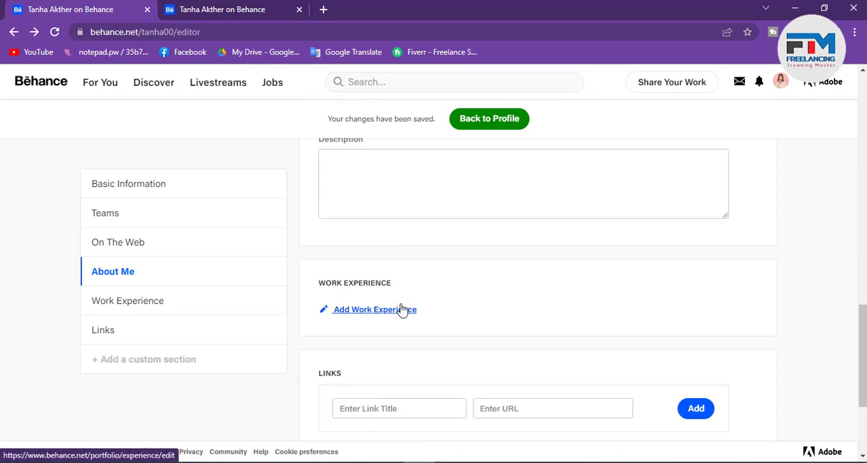
pyautogui.click(398, 311)
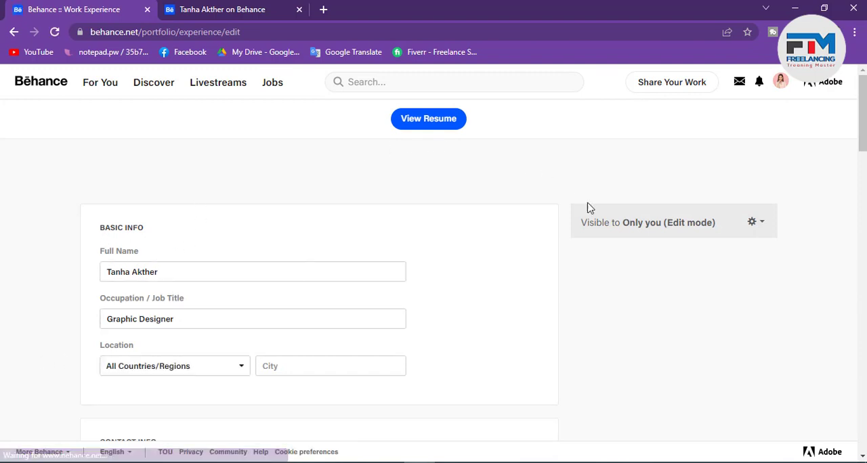
pyautogui.click(13, 32)
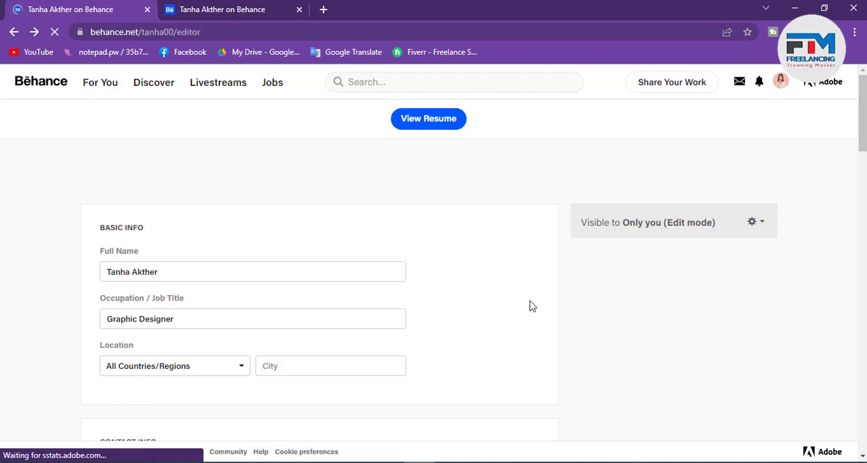
# Step: Open the Description field of the About Me section for text entry
pyautogui.scroll(-6, 556, 357)
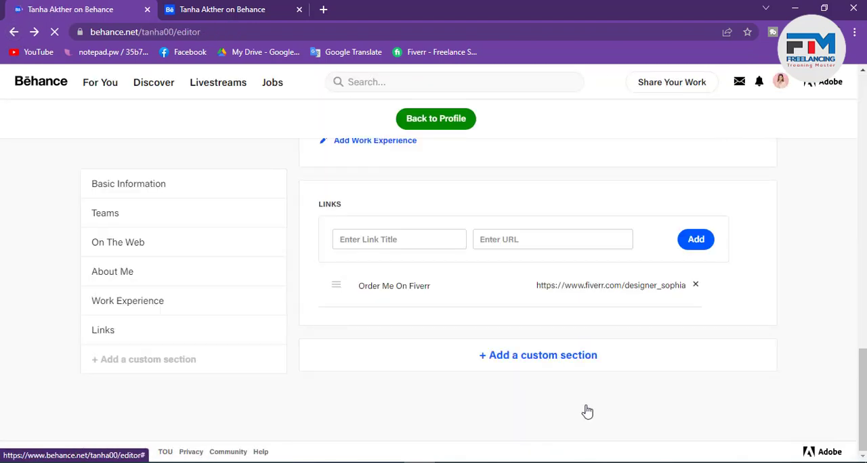
pyautogui.scroll(1, 378, 285)
pyautogui.scroll(4, 379, 285)
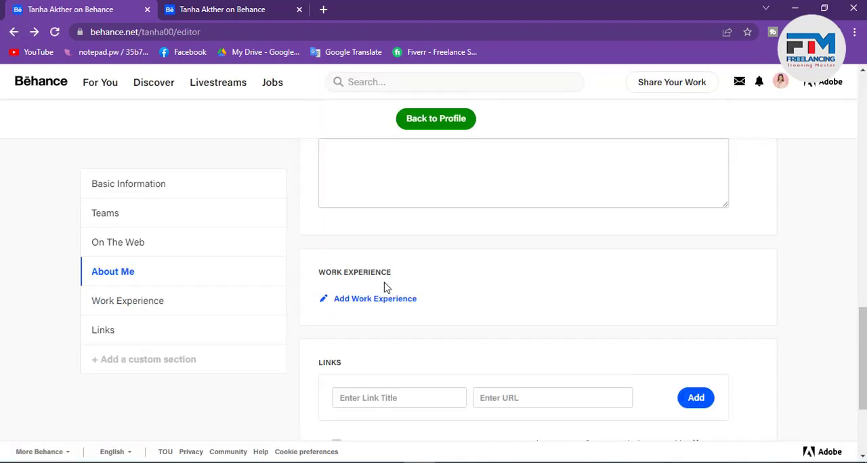
pyautogui.click(347, 309)
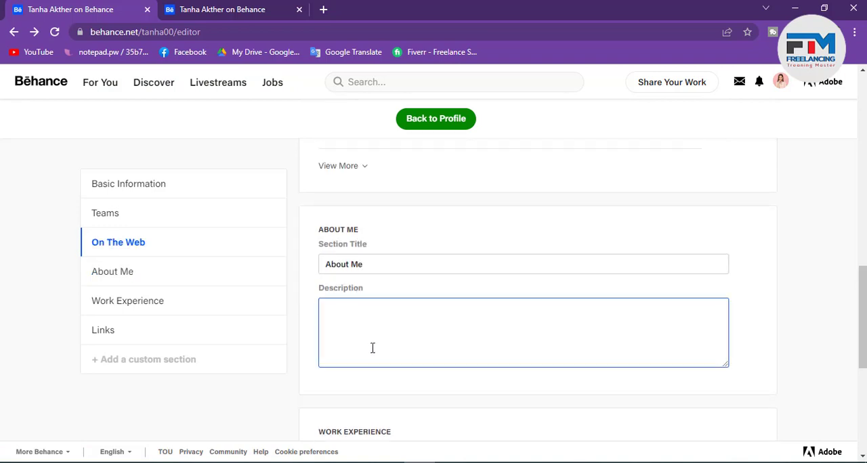